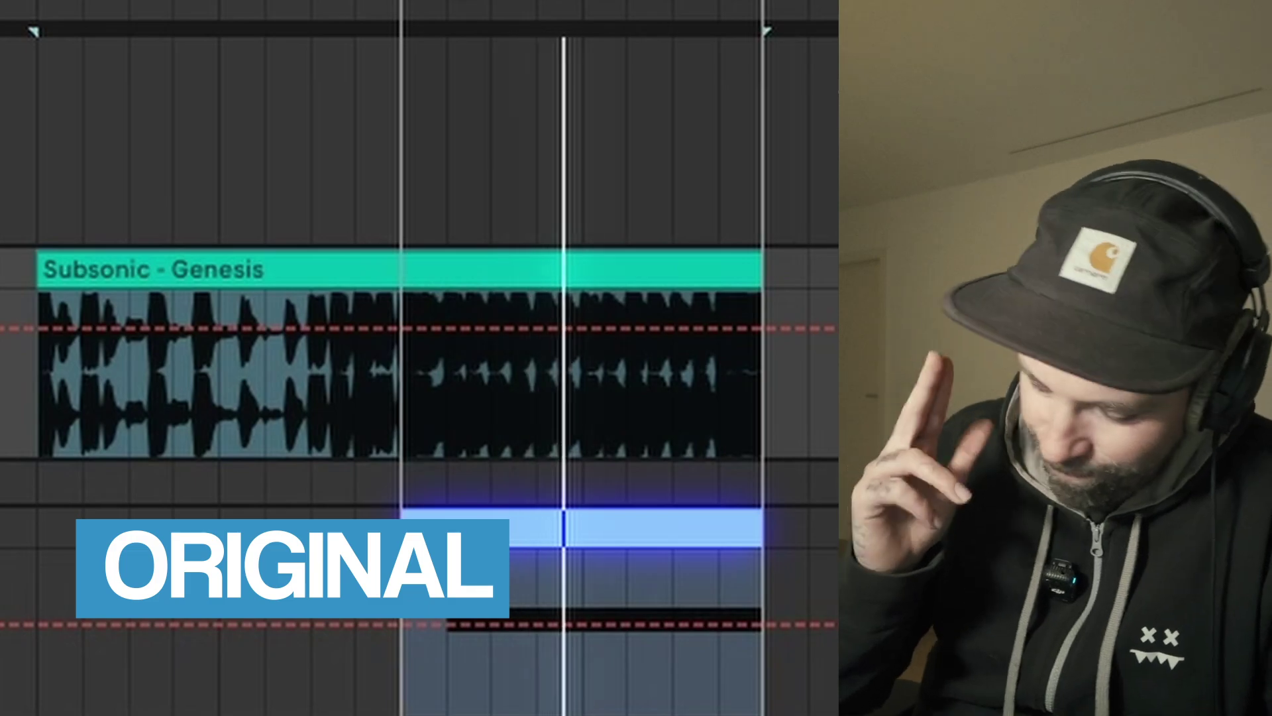
Restart the reference loop and load the Digital ICanHasKick wavetable into oscillator A.
{"action": "key", "text": "space"}
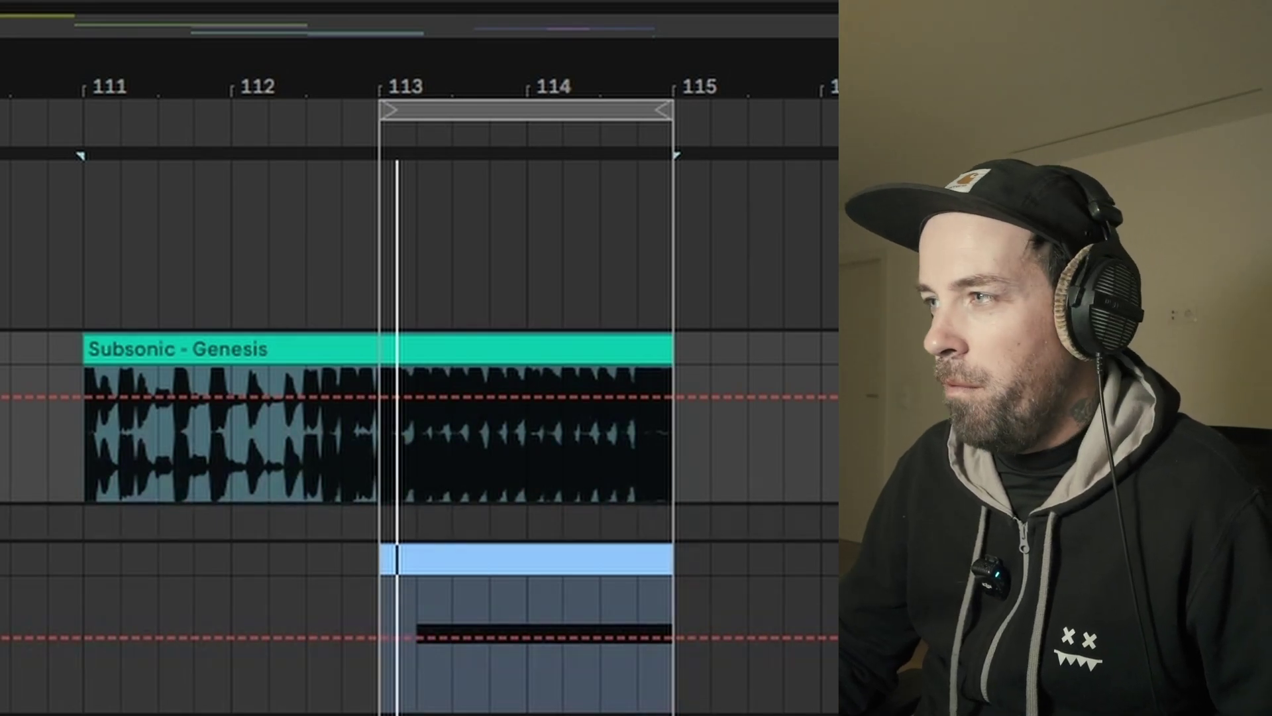
{"action": "key", "text": "space"}
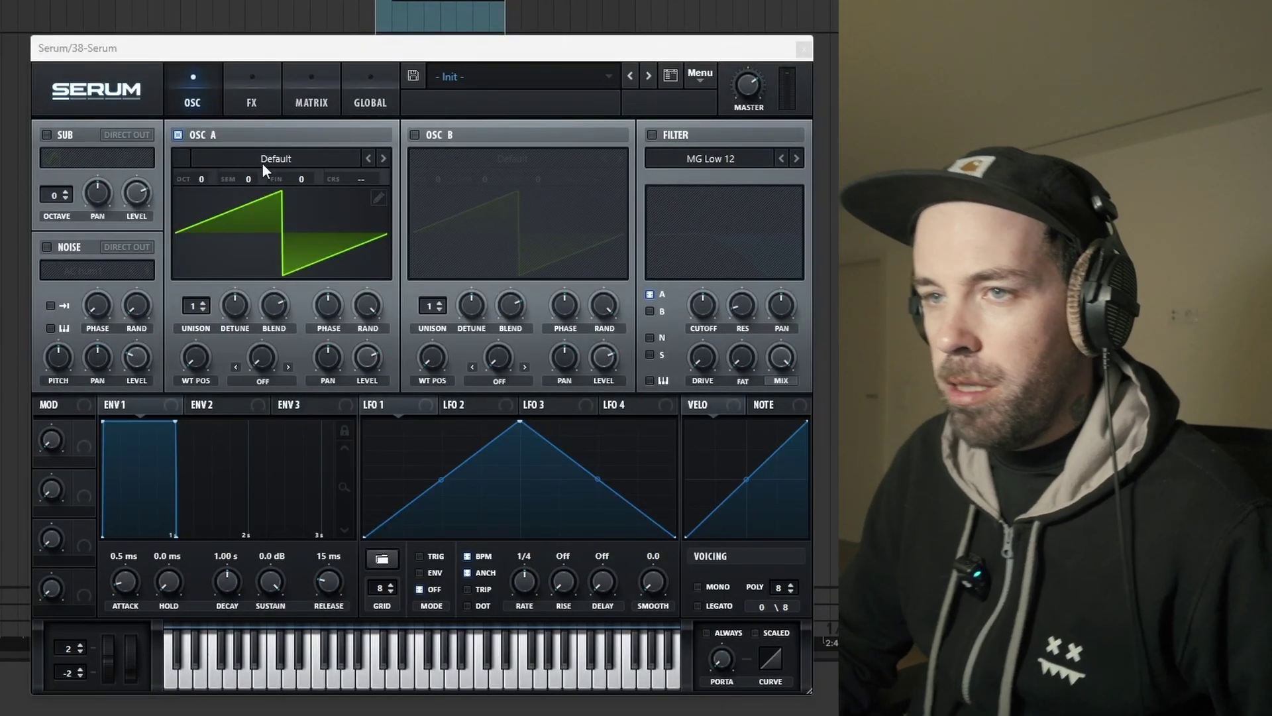
{"action": "left_click", "coordinate": [263, 166]}
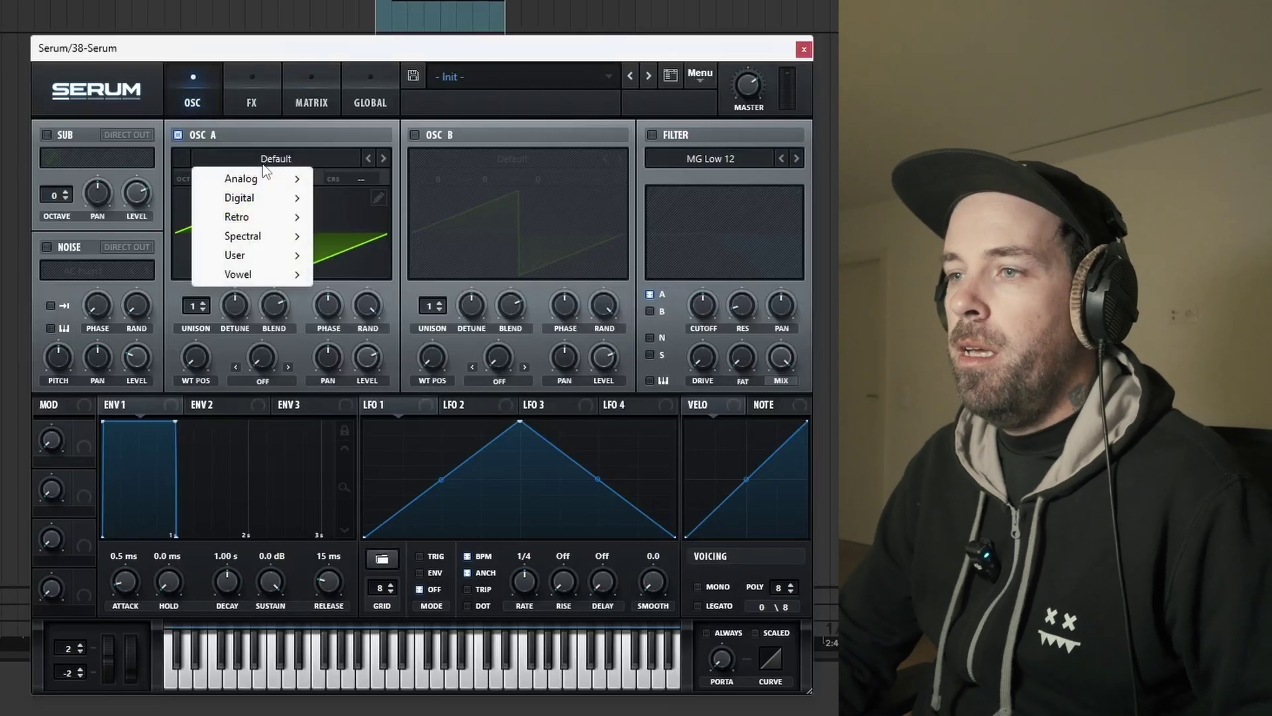
{"action": "mouse_move", "coordinate": [240, 202]}
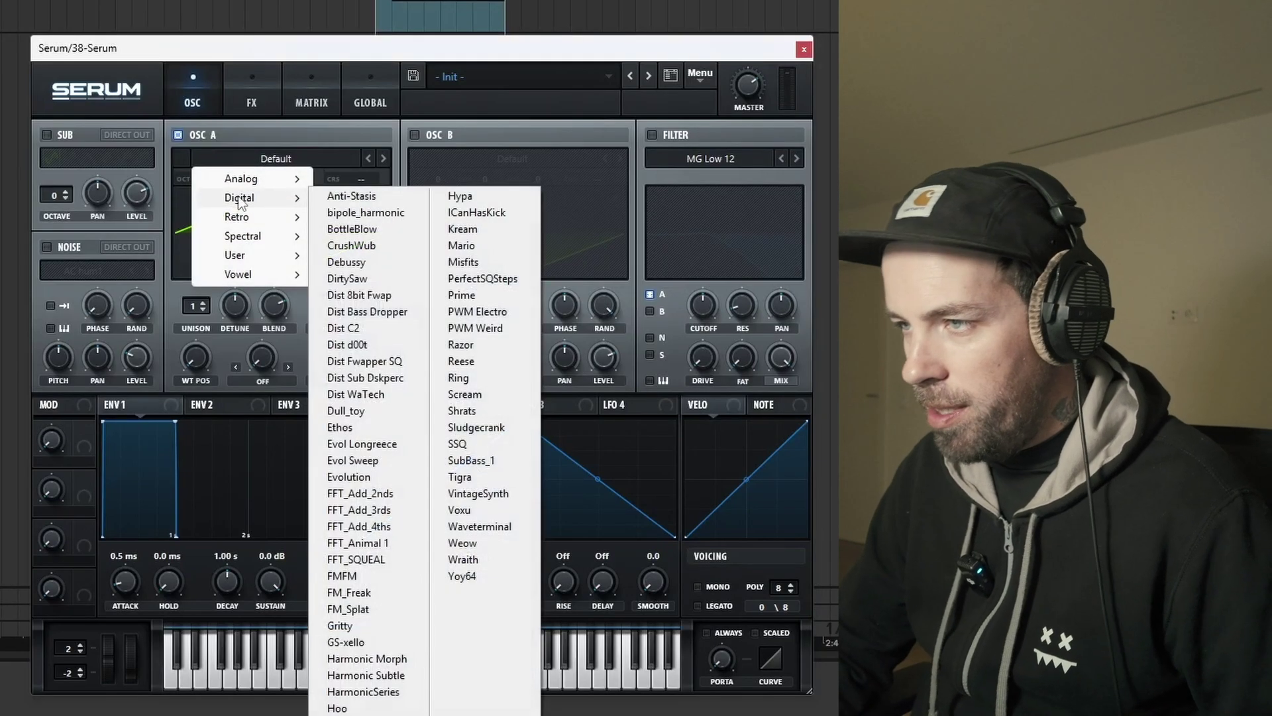
{"action": "left_click", "coordinate": [498, 212]}
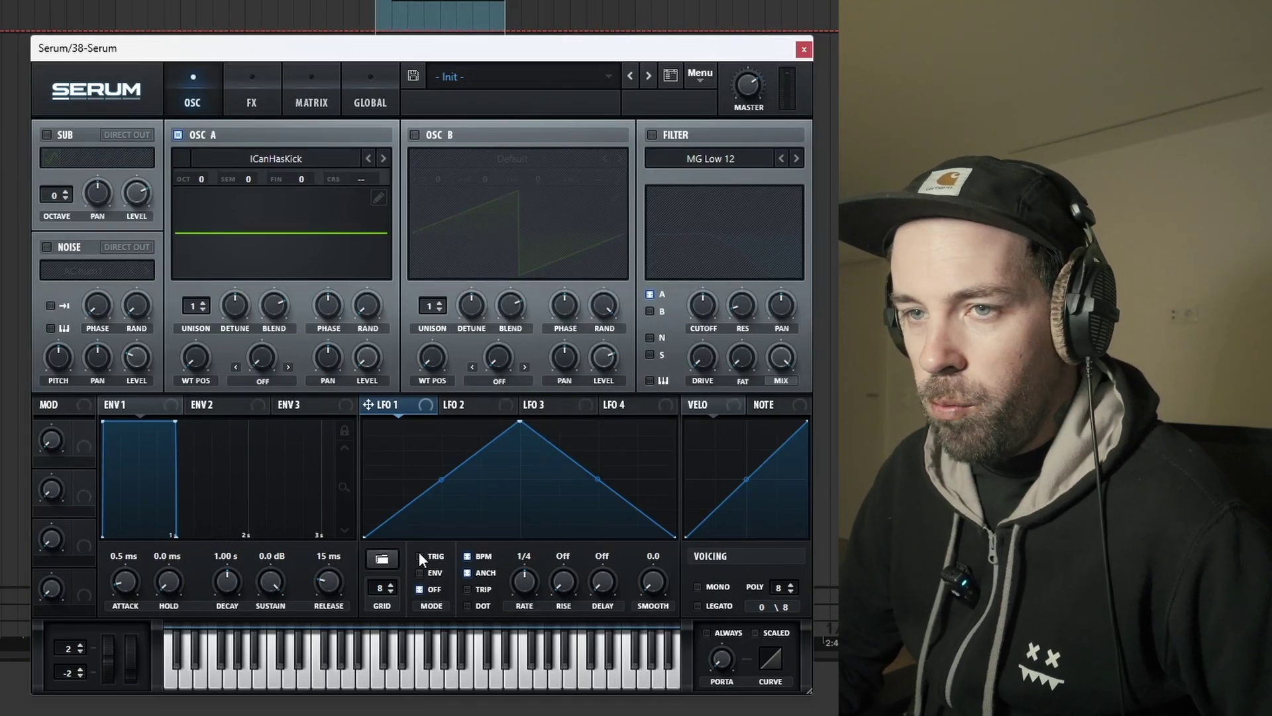
Make LFO 1 a retriggered concave ramp-down and route it to oscillator A's level.
{"action": "left_click", "coordinate": [419, 556]}
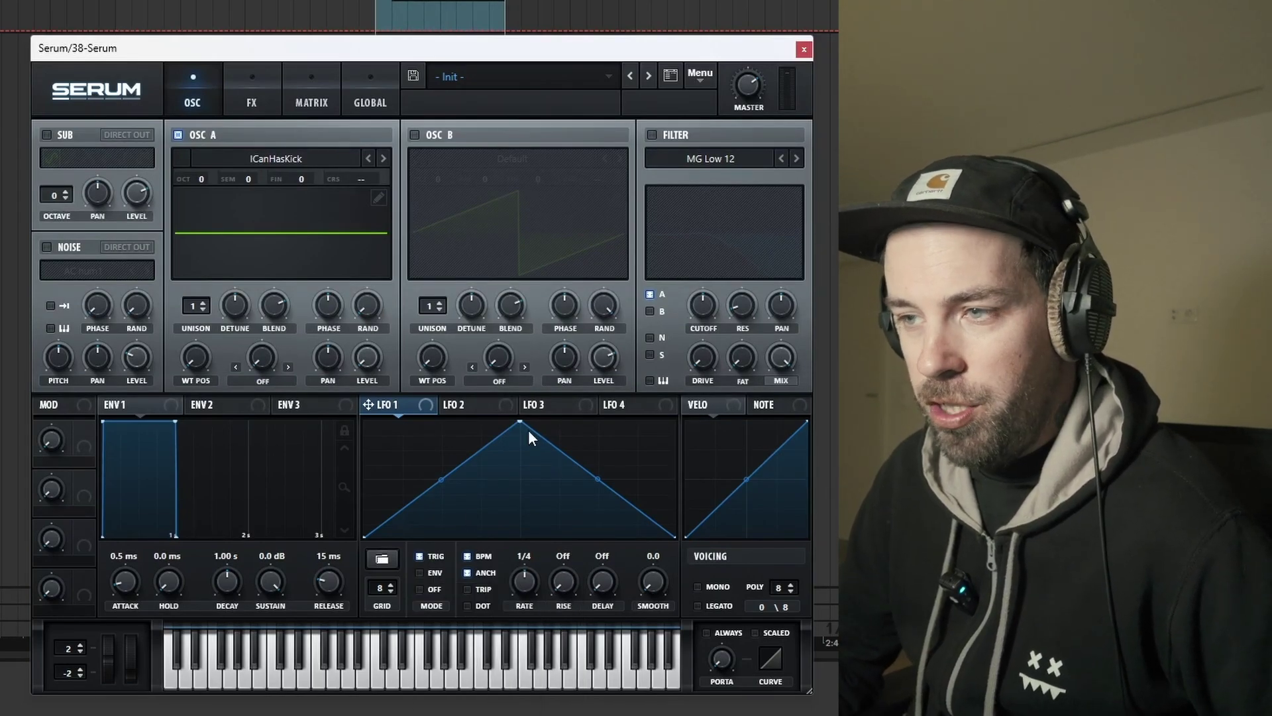
{"action": "left_click_drag", "start_coordinate": [520, 422], "coordinate": [374, 421]}
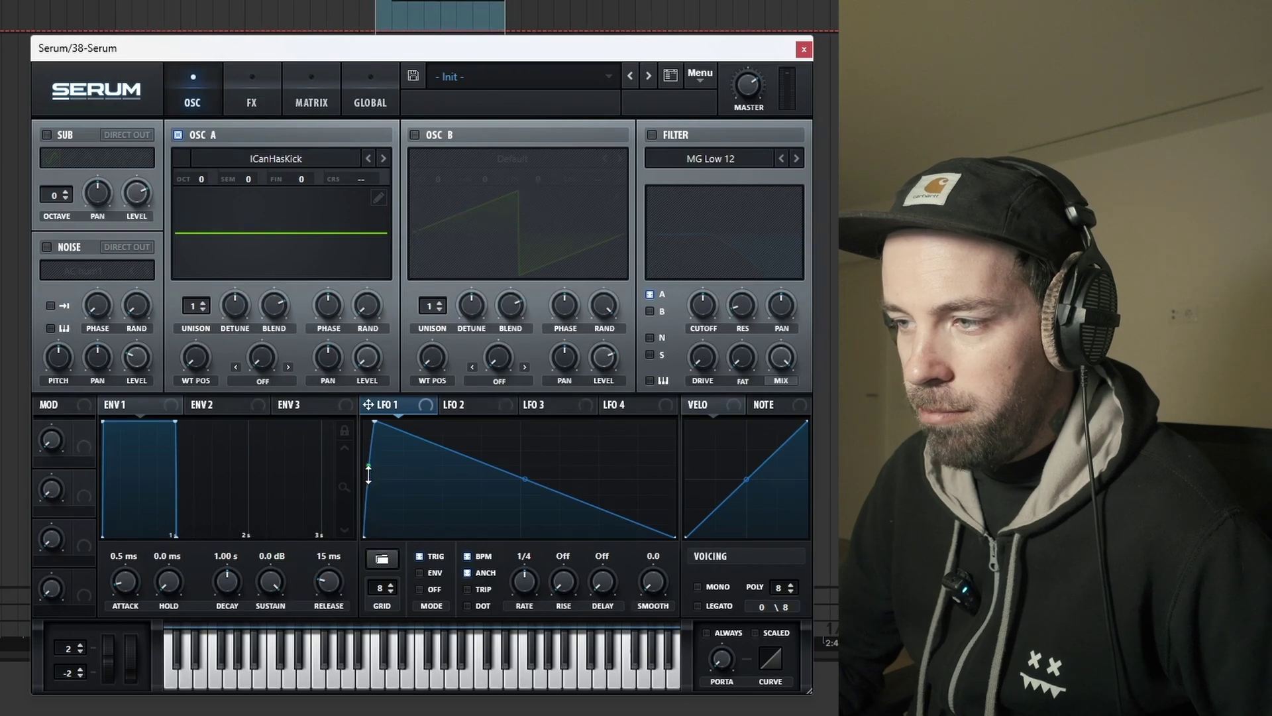
{"action": "left_click_drag", "start_coordinate": [533, 483], "coordinate": [530, 487]}
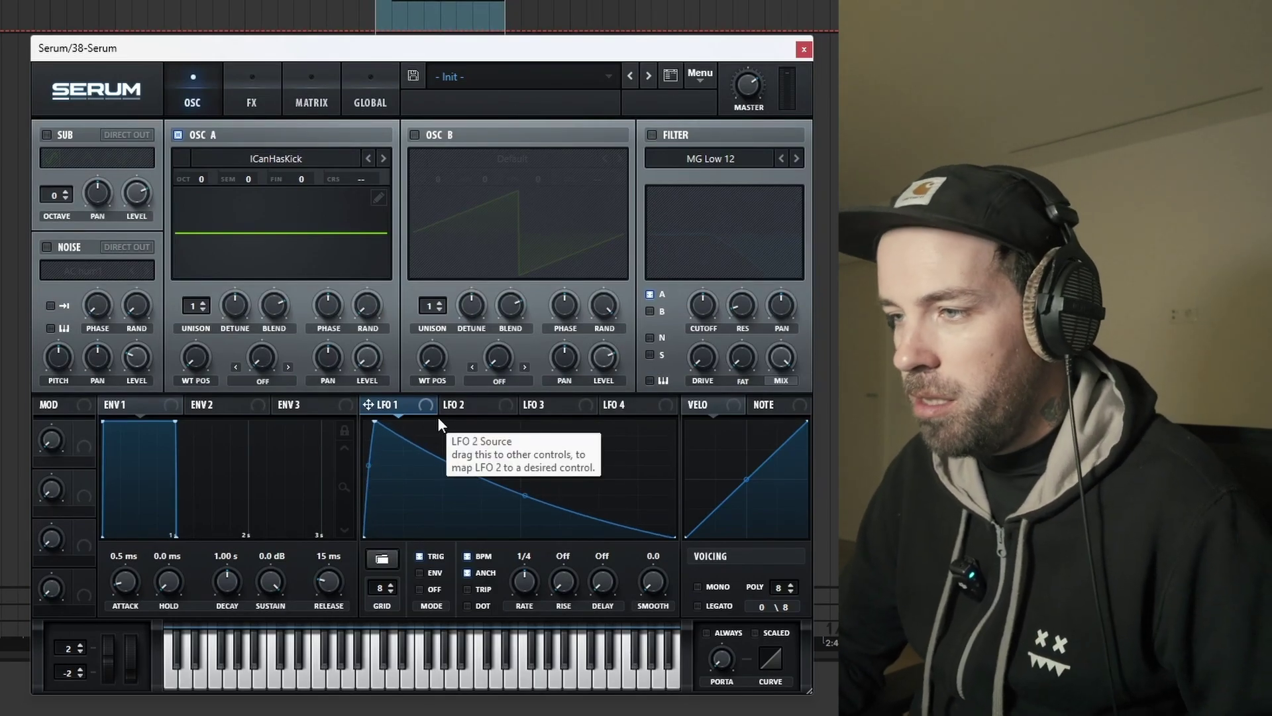
{"action": "left_click_drag", "start_coordinate": [375, 357], "coordinate": [371, 358]}
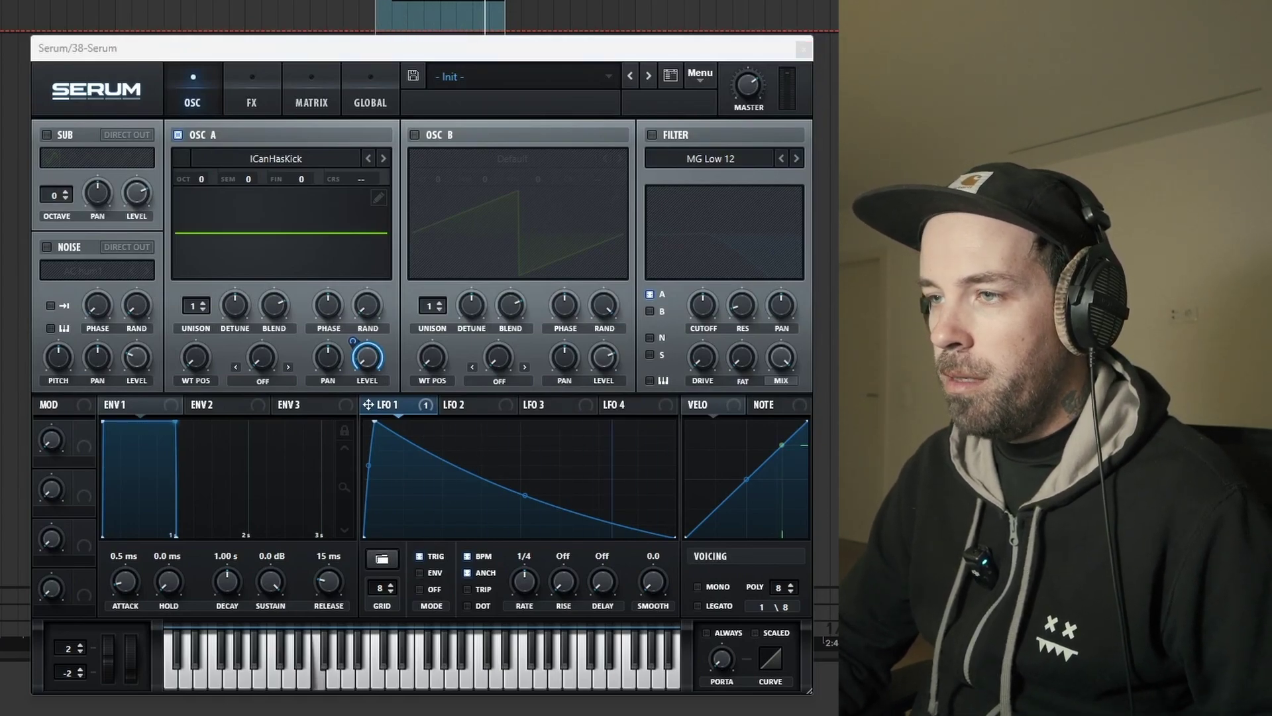
Move oscillator A's wavetable position to 25 and set LFO 1's rate to 1/8.
{"action": "left_click_drag", "start_coordinate": [205, 356], "coordinate": [206, 336]}
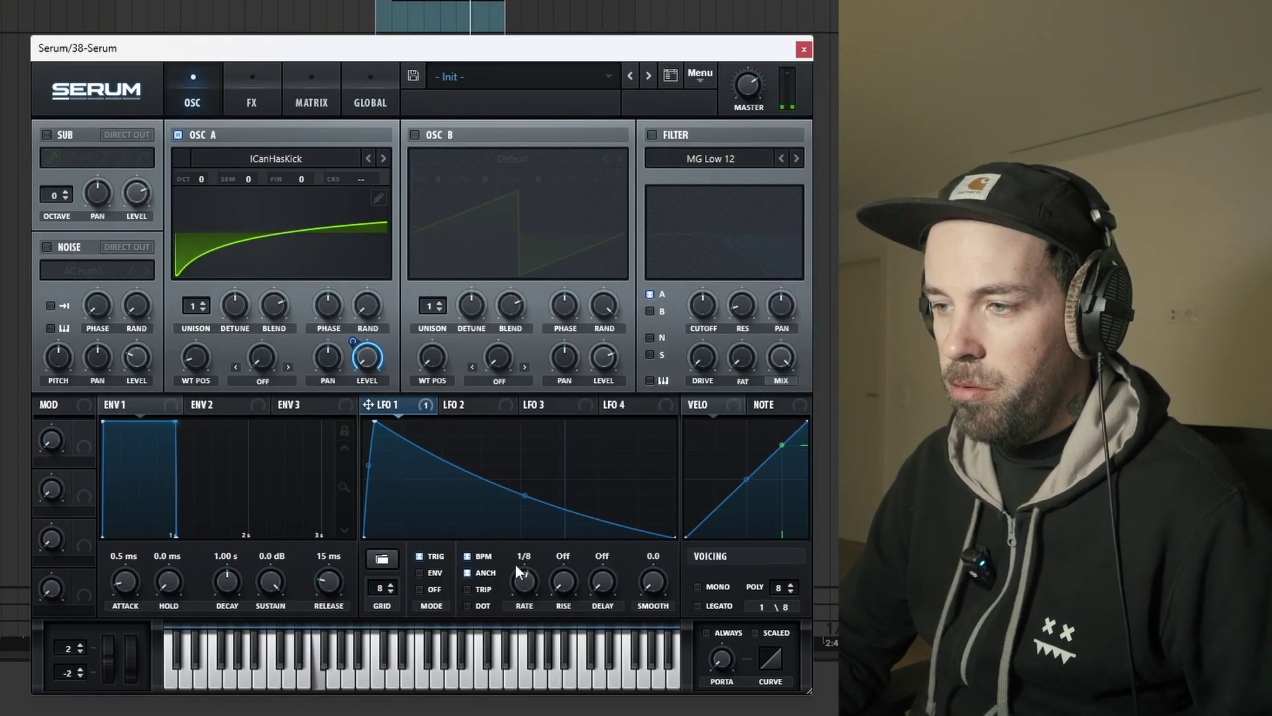
{"action": "scroll", "coordinate": [518, 573], "scroll_direction": "up", "scroll_amount": 1}
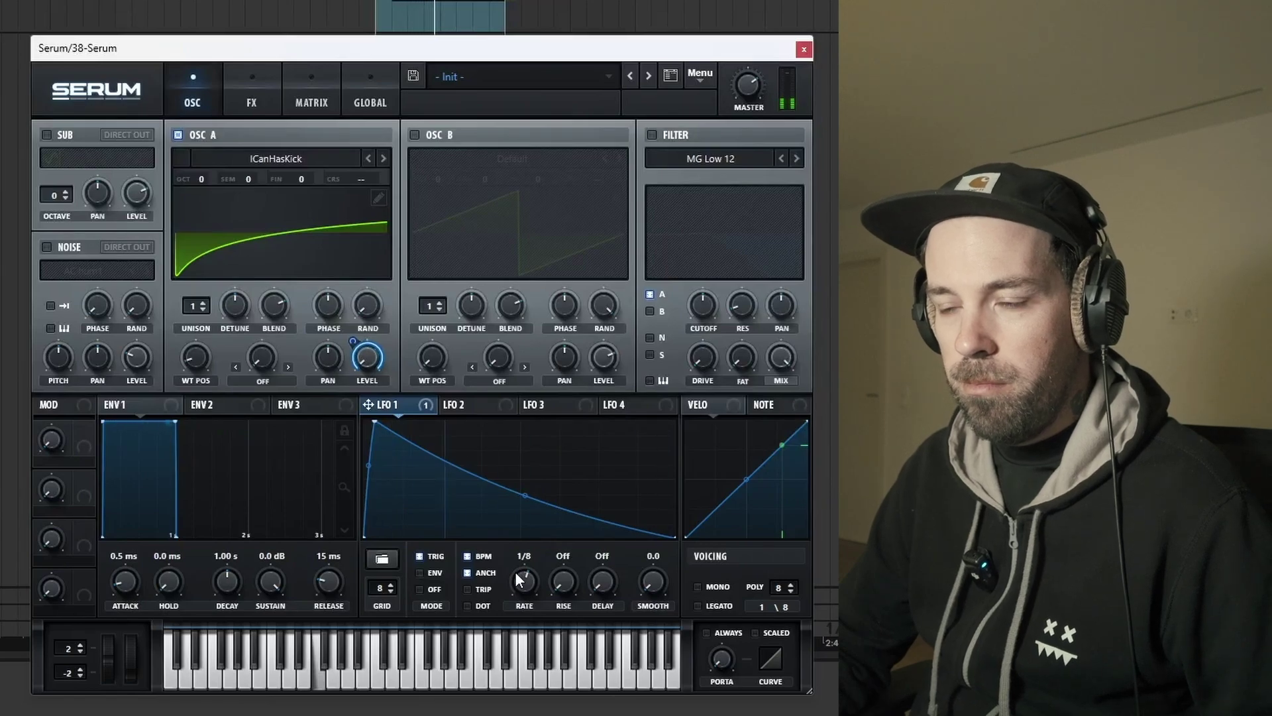
{"action": "left_click", "coordinate": [265, 381]}
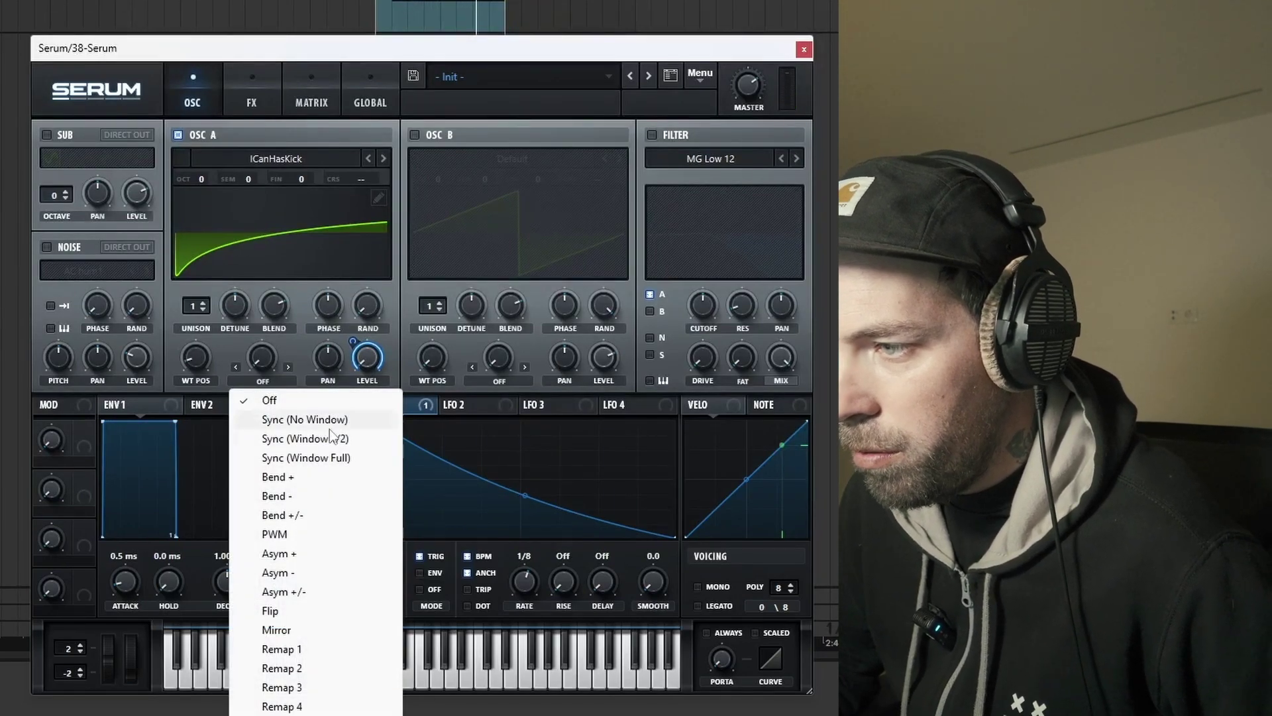
Give oscillator A Bend +/- warp at -13%, wavetable position near 252, and octave -2.
{"action": "left_click", "coordinate": [296, 517]}
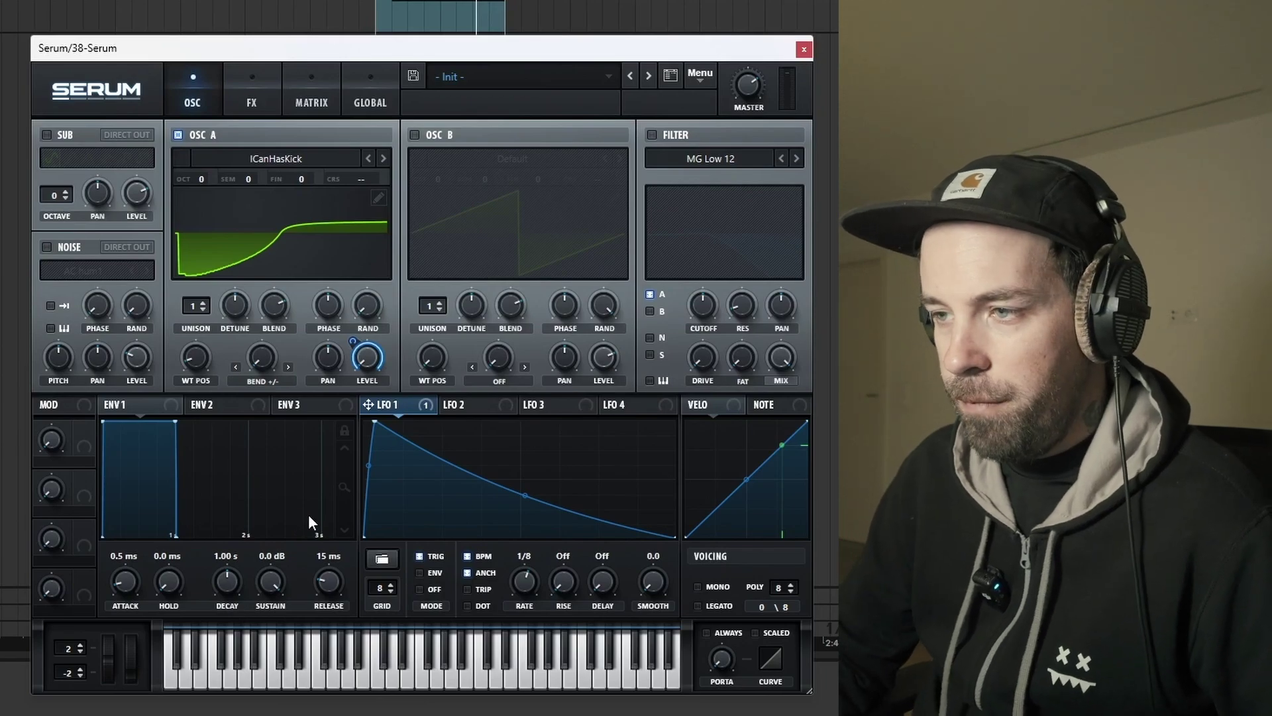
{"action": "left_click_drag", "start_coordinate": [261, 353], "coordinate": [268, 274]}
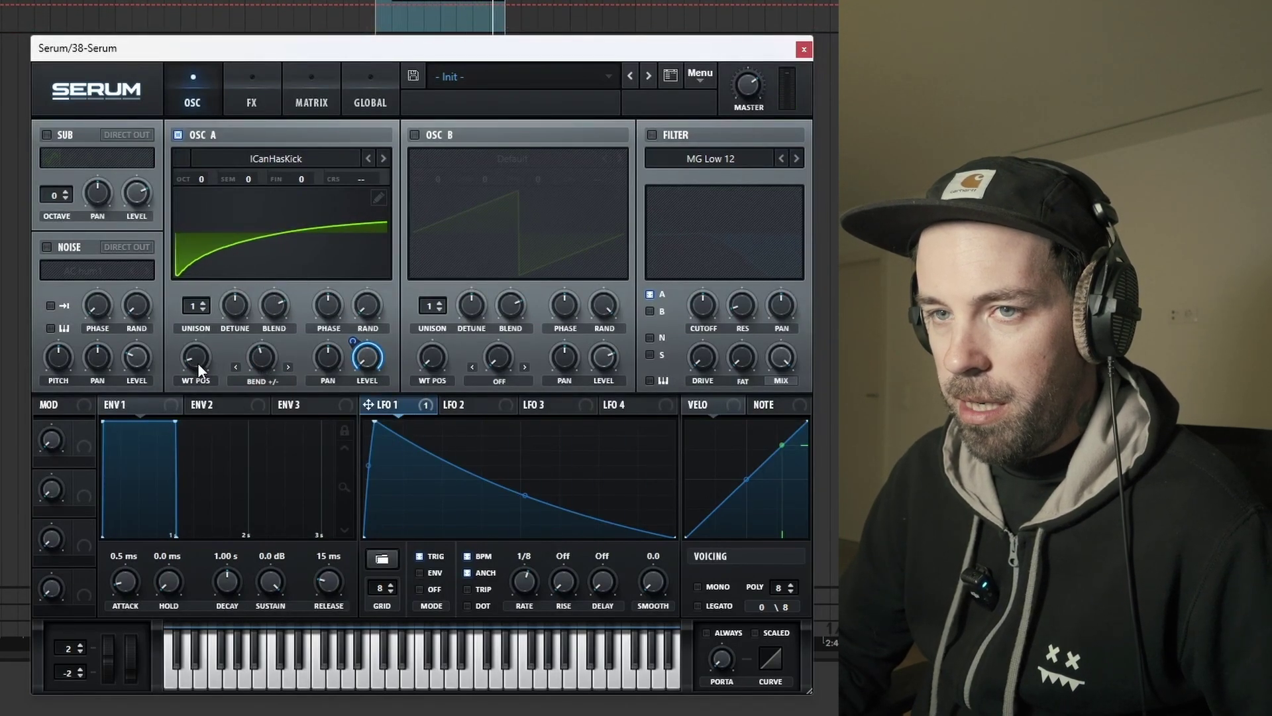
{"action": "left_click_drag", "start_coordinate": [197, 363], "coordinate": [216, 172]}
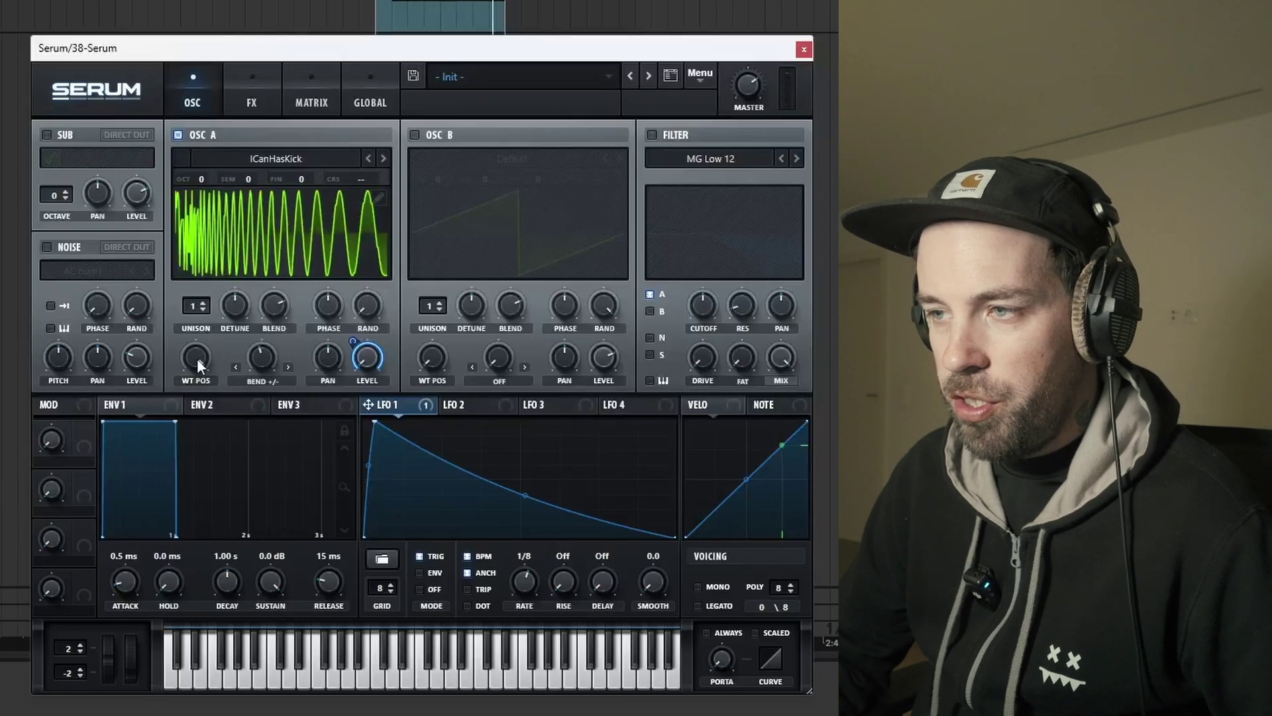
{"action": "mouse_move", "coordinate": [193, 361]}
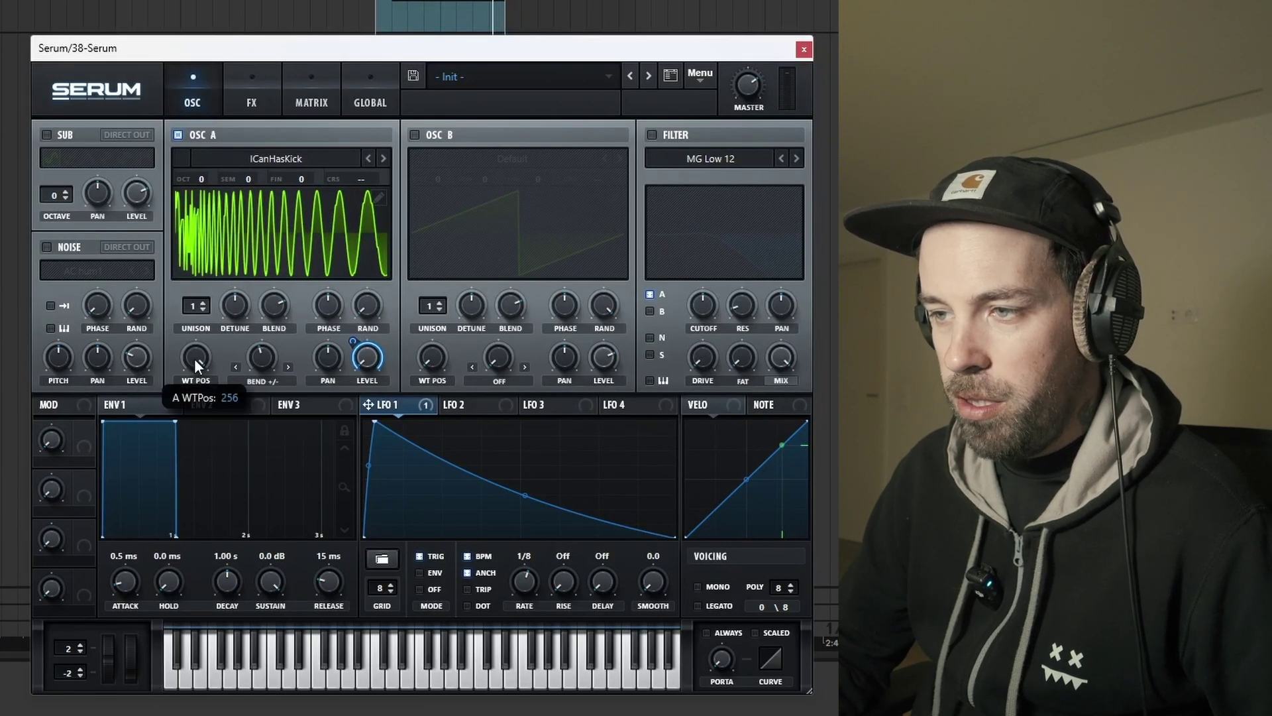
{"action": "scroll", "coordinate": [193, 359], "scroll_direction": "down", "scroll_amount": 2}
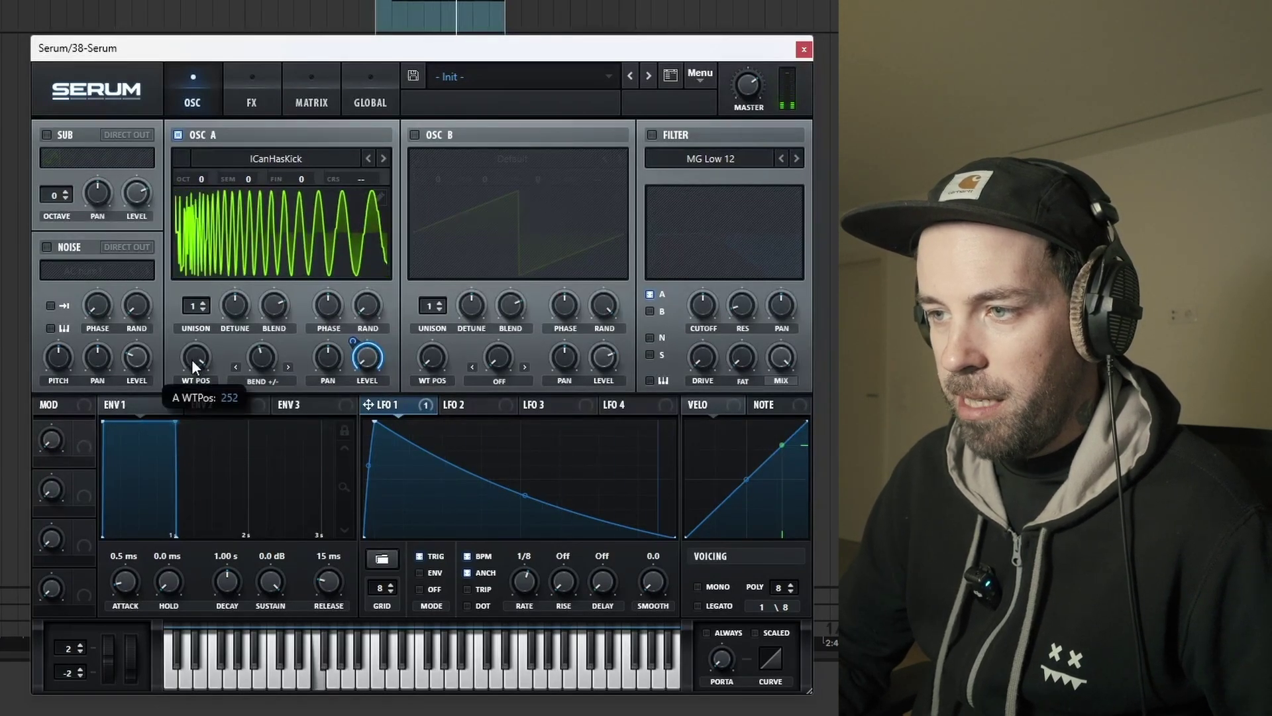
{"action": "scroll", "coordinate": [192, 359], "scroll_direction": "down", "scroll_amount": 2}
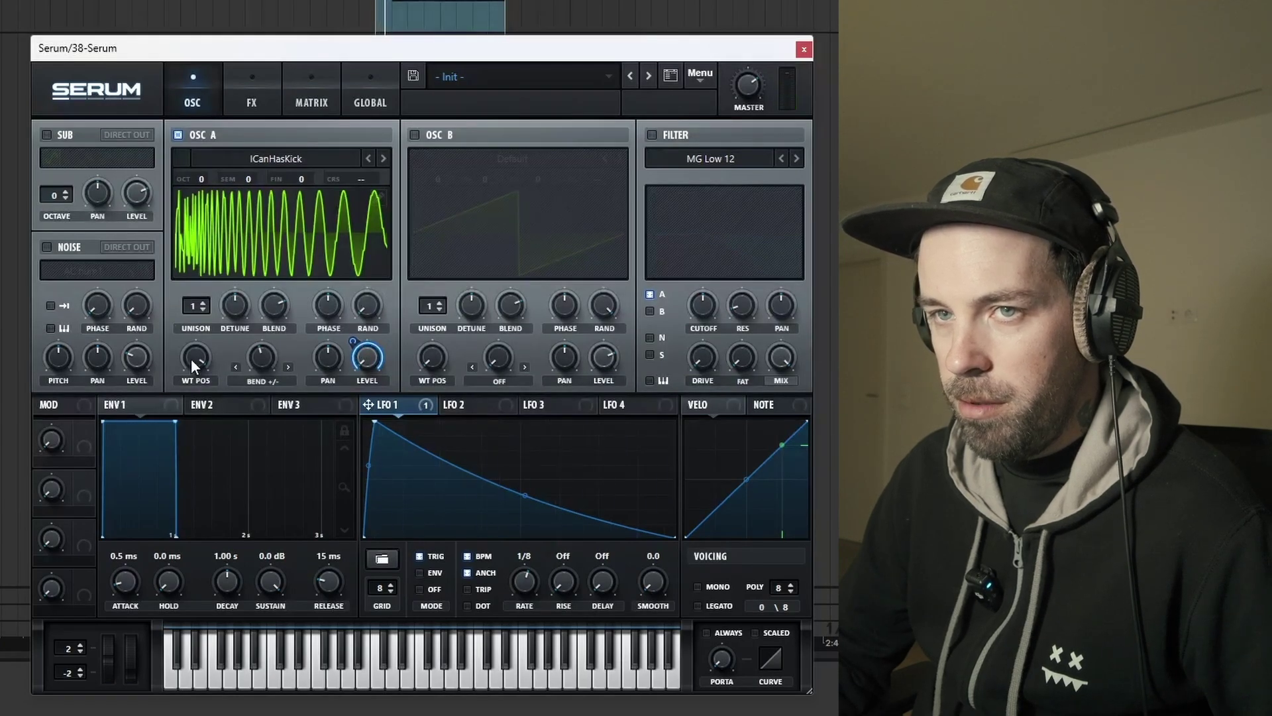
{"action": "left_click_drag", "start_coordinate": [204, 191], "coordinate": [197, 203]}
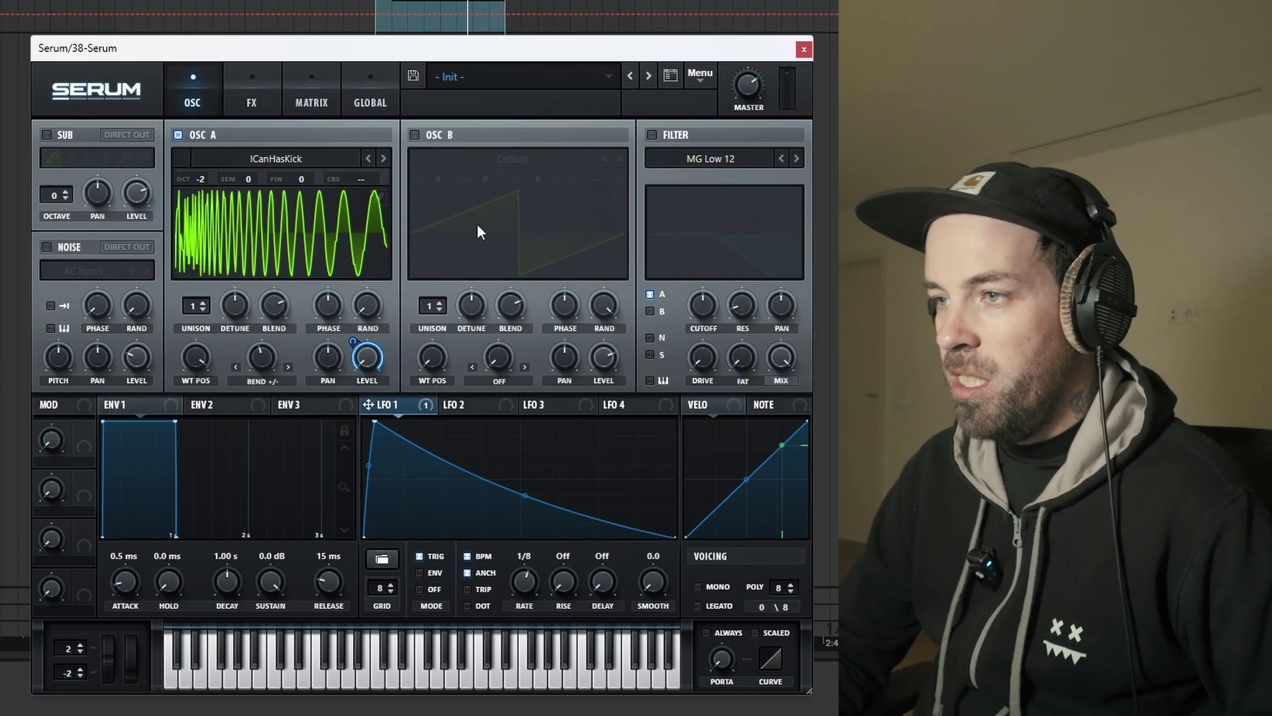
Enable oscillator B two octaves up with the Analog_BD_Sin wavetable and shift its position.
{"action": "left_click", "coordinate": [414, 135]}
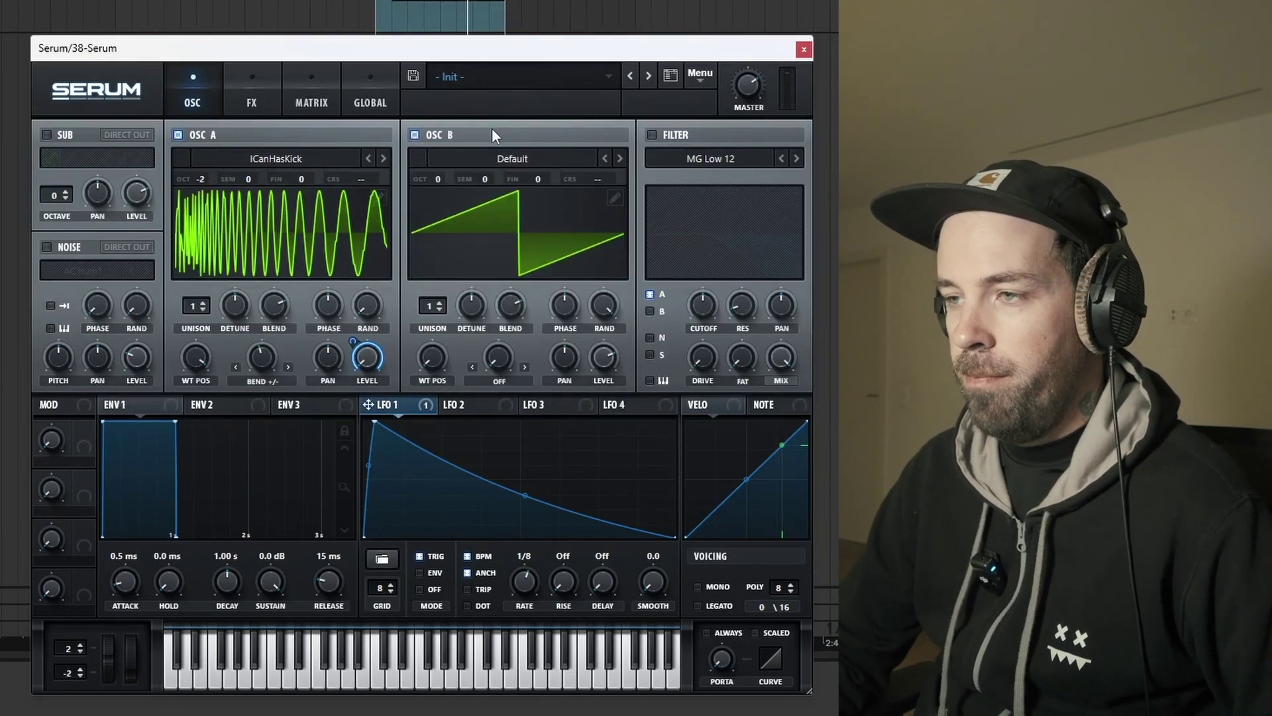
{"action": "left_click_drag", "start_coordinate": [439, 179], "coordinate": [444, 133]}
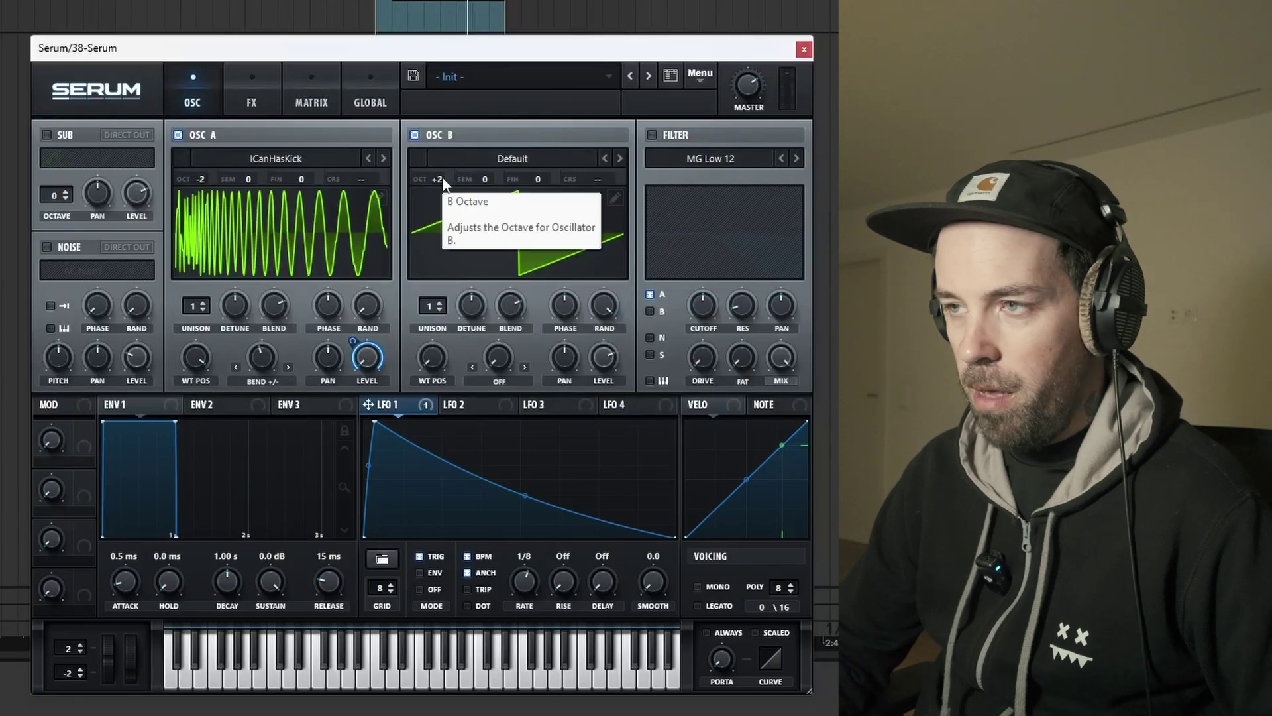
{"action": "left_click", "coordinate": [512, 157]}
{"action": "mouse_move", "coordinate": [503, 175]}
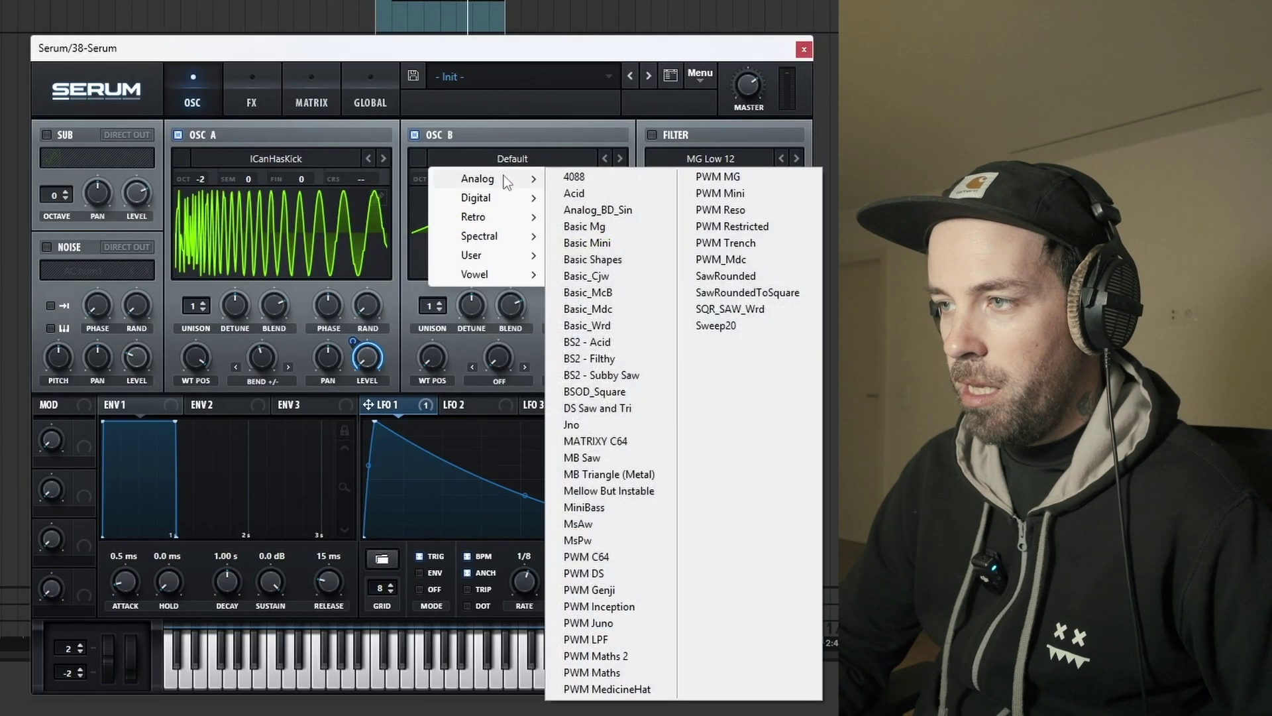
{"action": "left_click", "coordinate": [618, 213]}
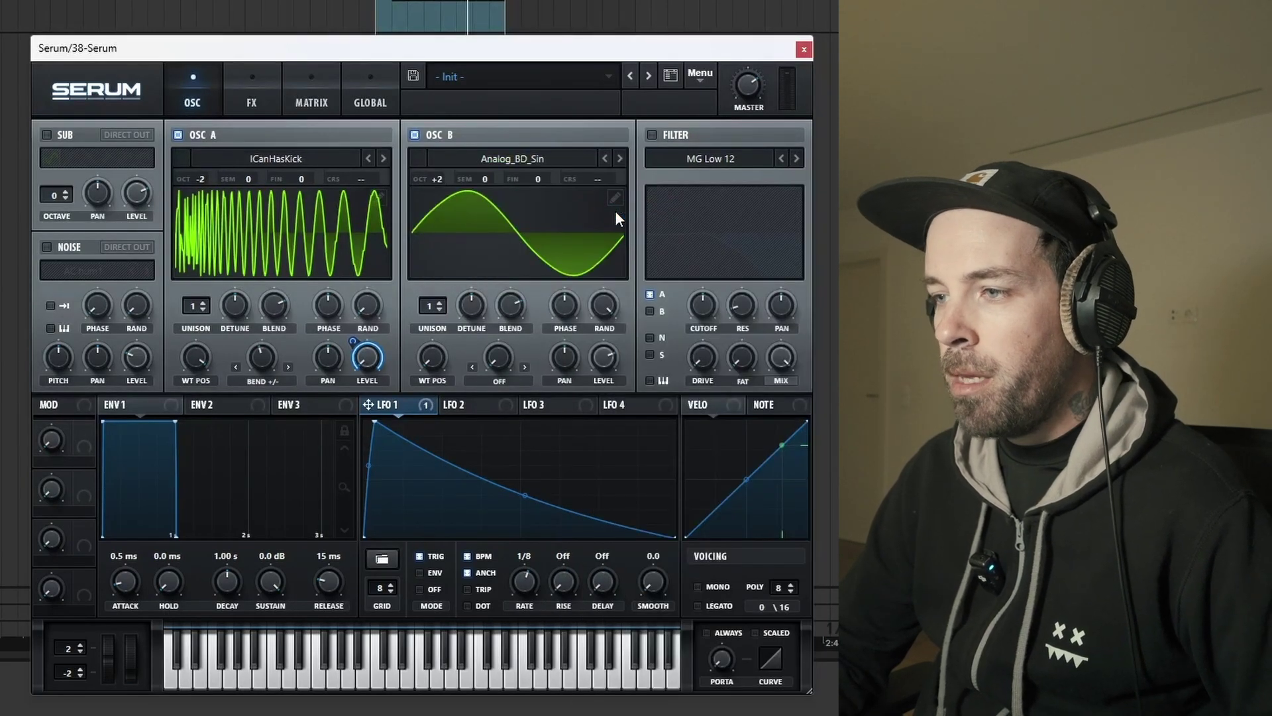
{"action": "left_click_drag", "start_coordinate": [435, 371], "coordinate": [424, 101]}
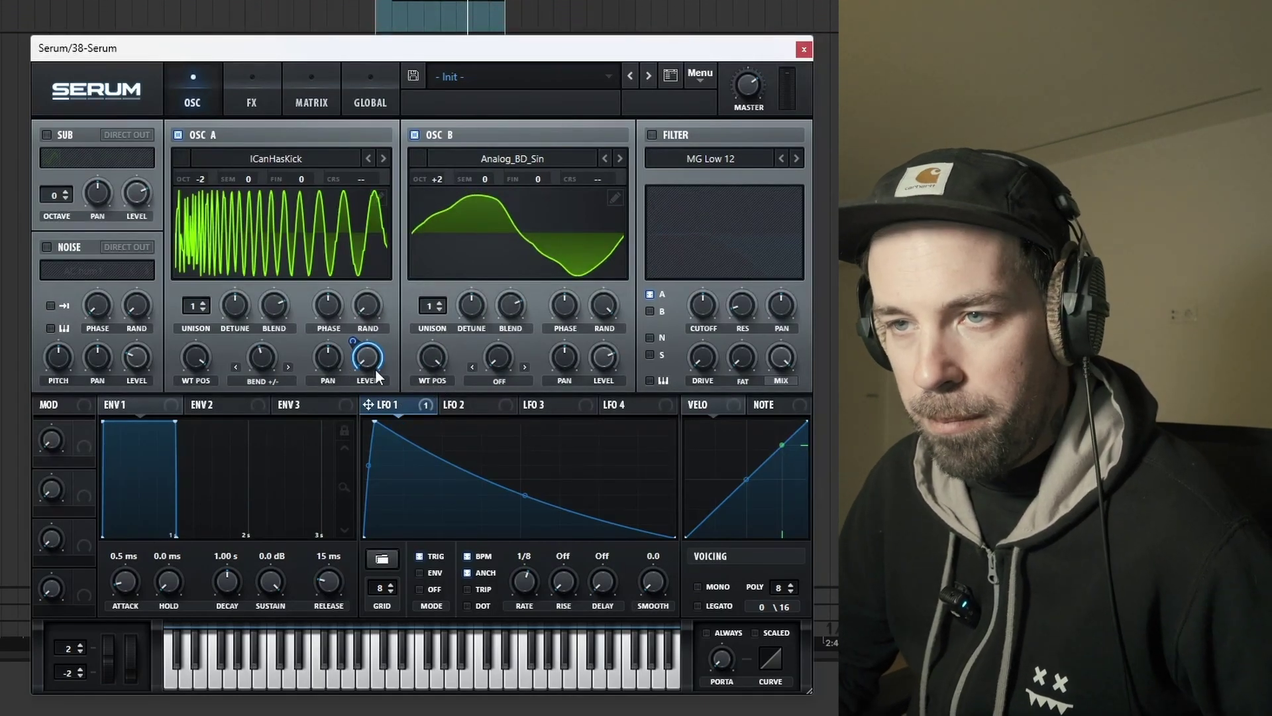
Set oscillator B's warp to FM (From A) at about 49% and route LFO 1 to its level.
{"action": "left_click", "coordinate": [495, 388]}
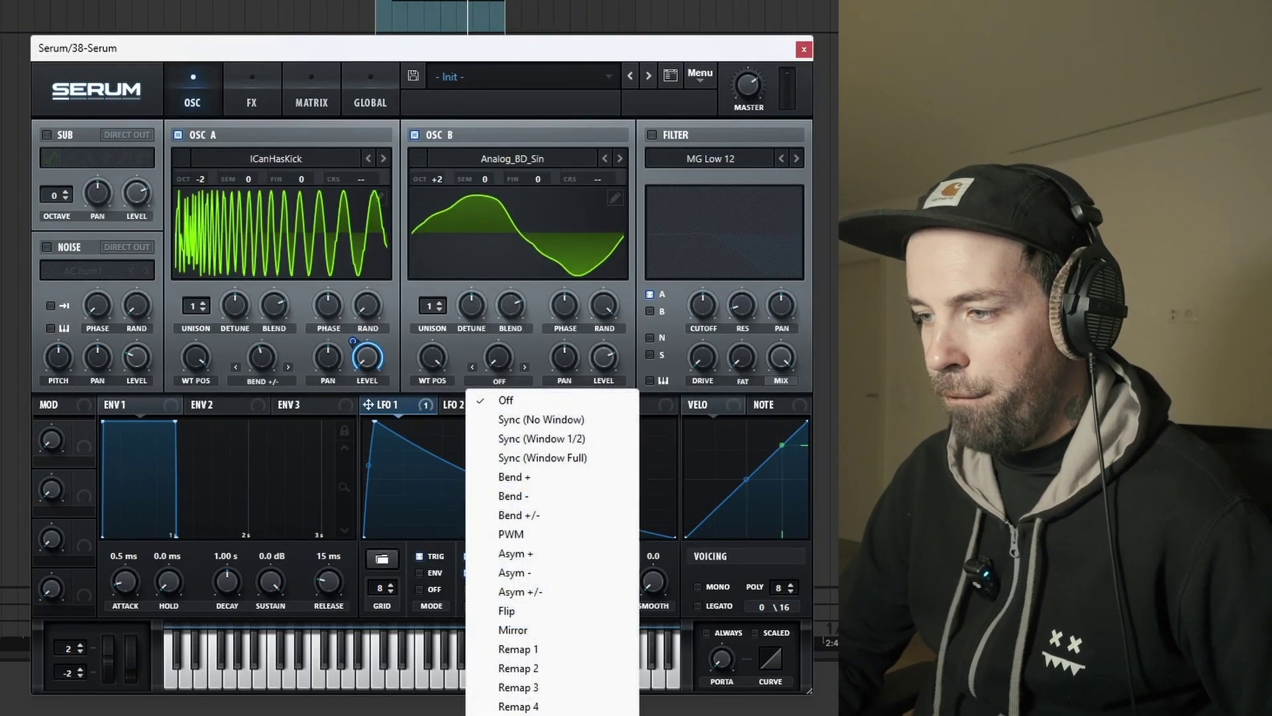
{"action": "left_click", "coordinate": [504, 707]}
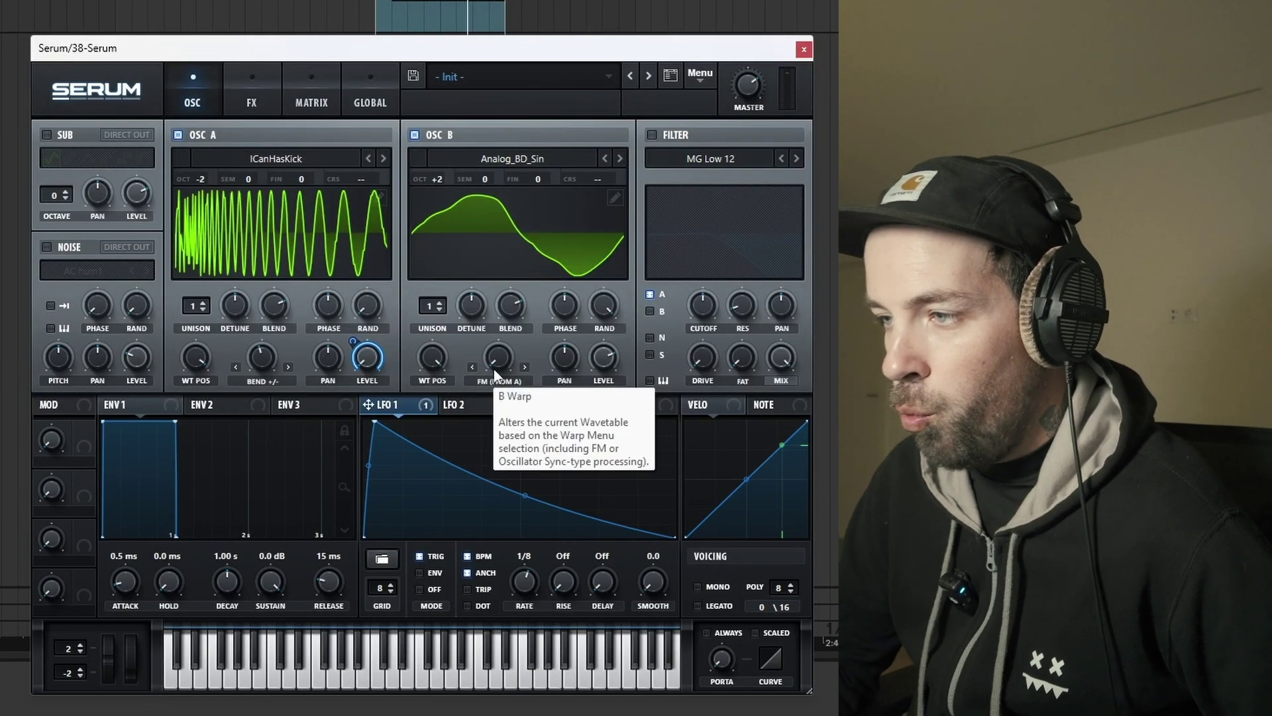
{"action": "left_click_drag", "start_coordinate": [490, 369], "coordinate": [502, 286]}
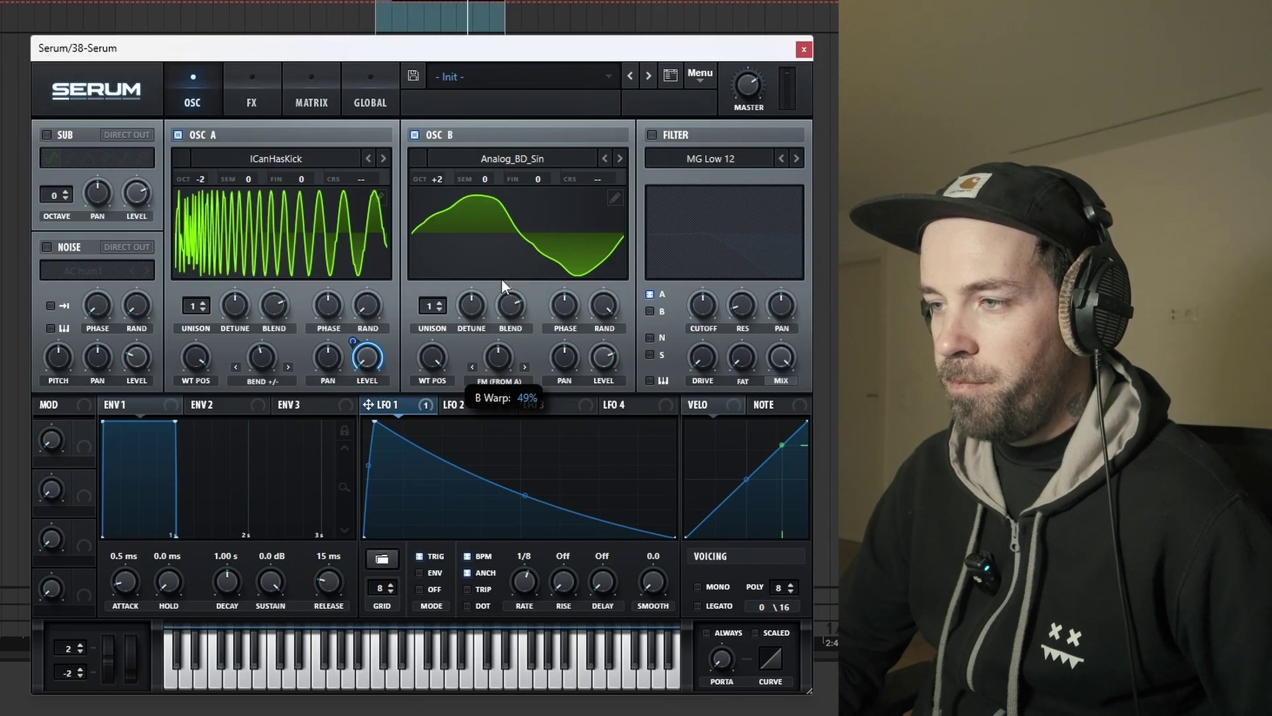
{"action": "left_click_drag", "start_coordinate": [502, 279], "coordinate": [500, 277]}
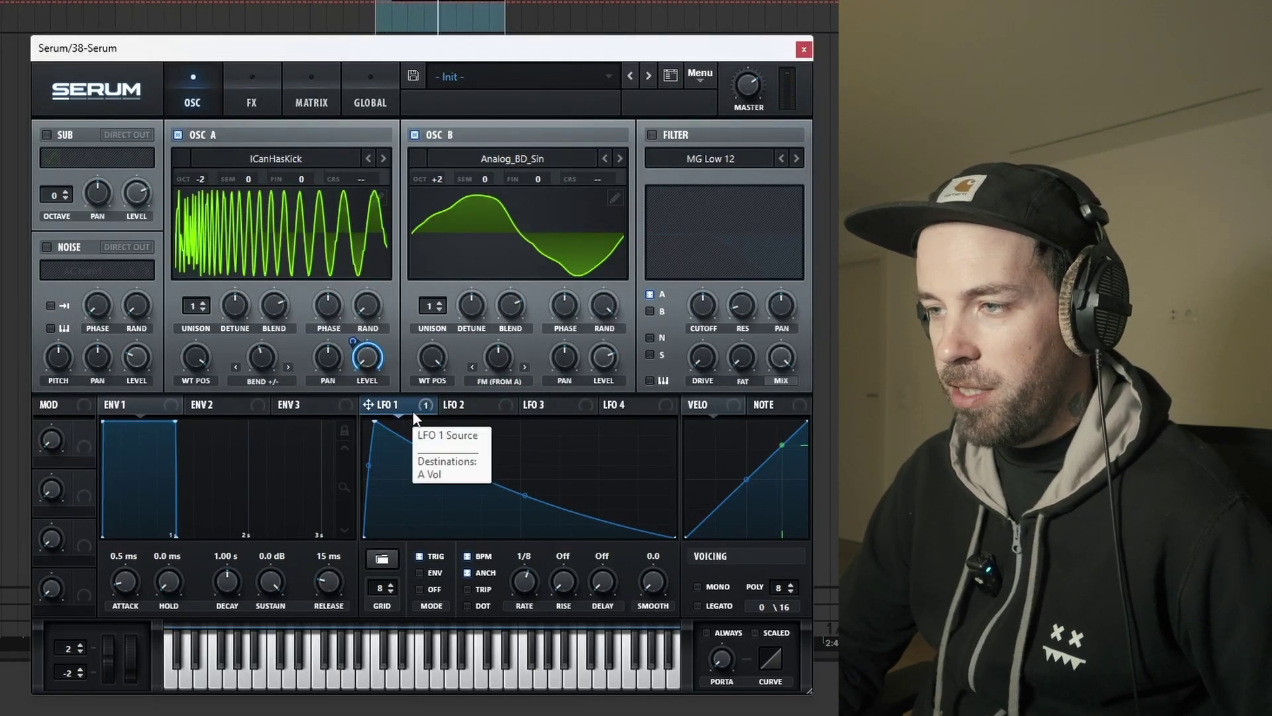
{"action": "left_click_drag", "start_coordinate": [609, 358], "coordinate": [598, 364]}
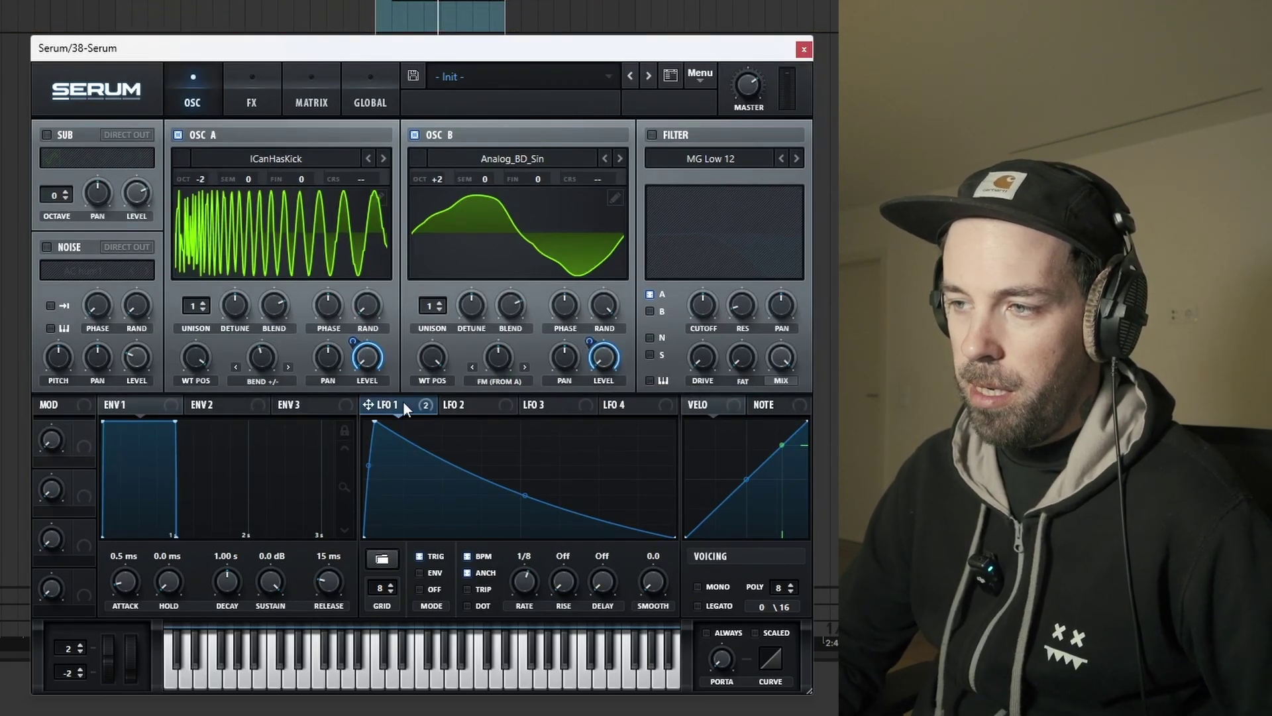
{"action": "mouse_move", "coordinate": [424, 404]}
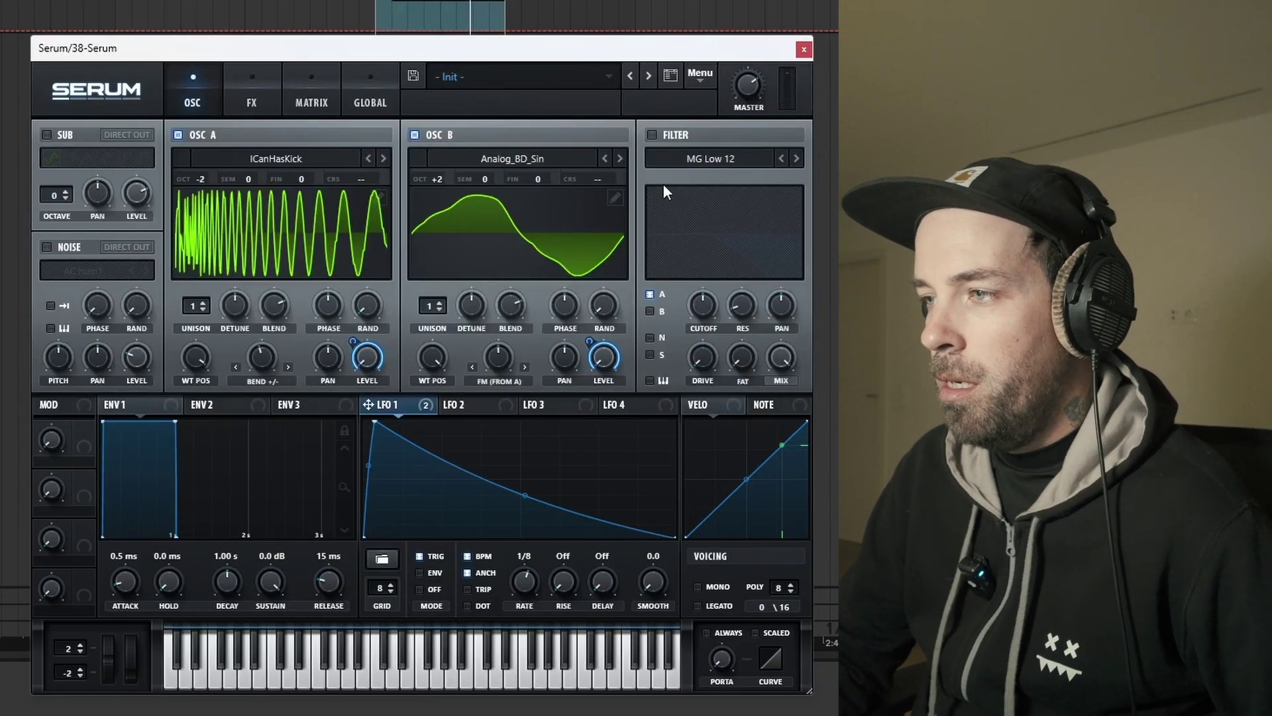
Turn on the filter as Phs 48H6- and route oscillator B through it as well.
{"action": "left_click", "coordinate": [651, 135]}
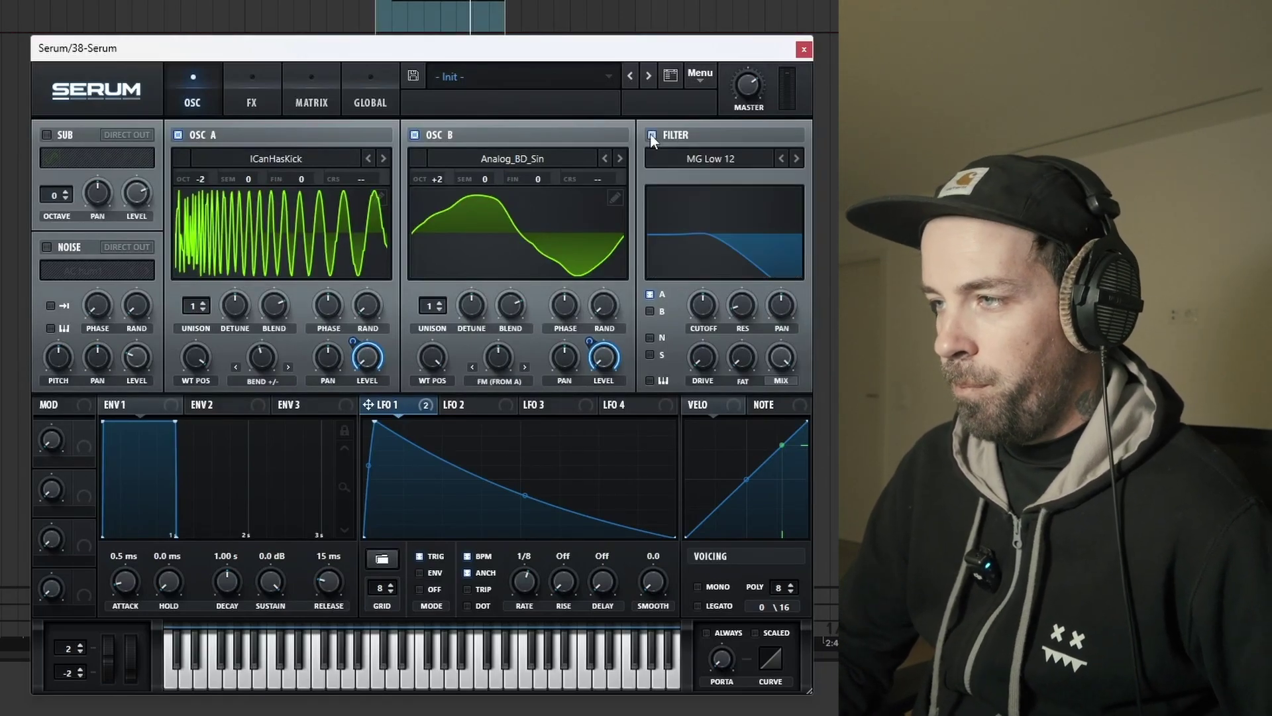
{"action": "left_click", "coordinate": [717, 161]}
{"action": "mouse_move", "coordinate": [723, 214]}
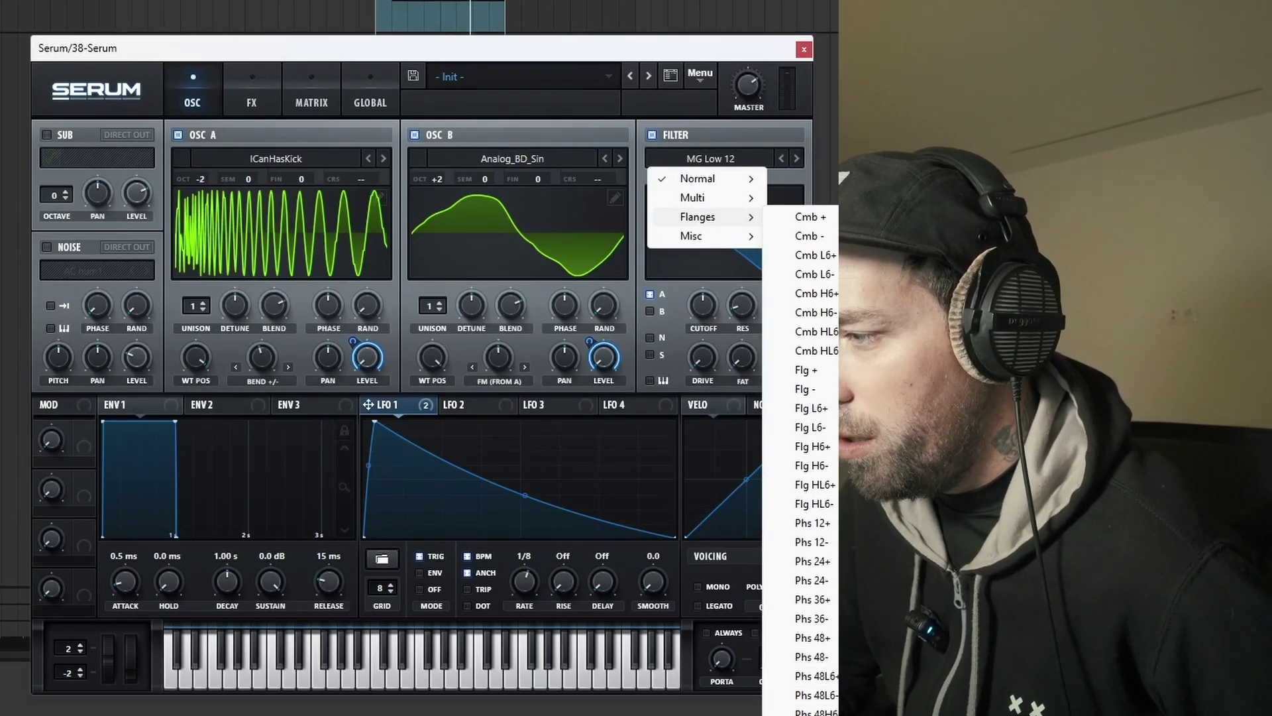
{"action": "left_click", "coordinate": [811, 711]}
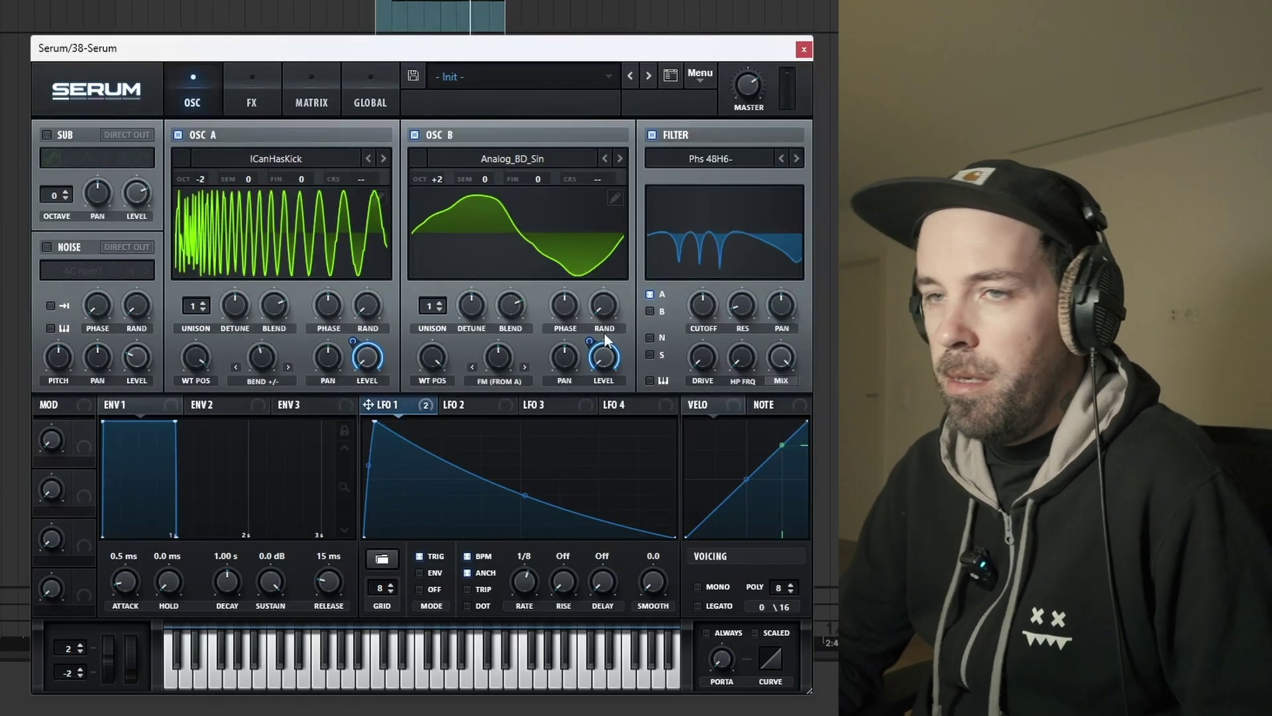
{"action": "right_click", "coordinate": [609, 338]}
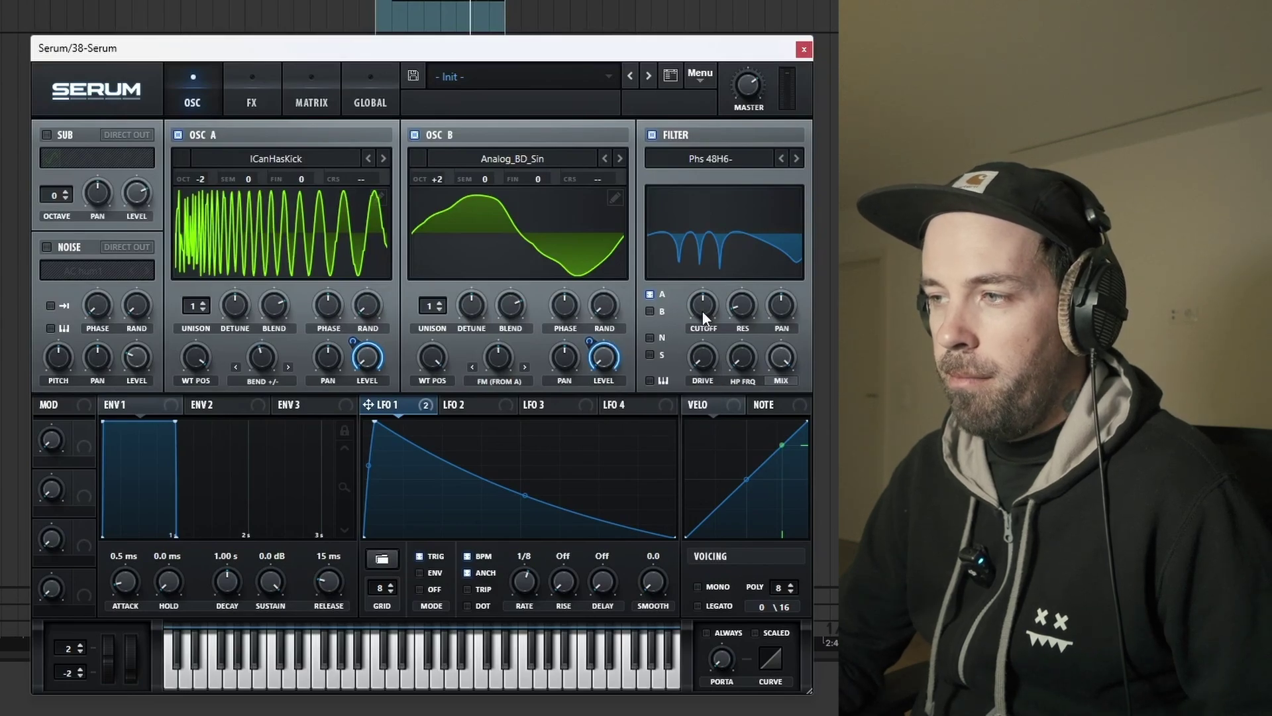
{"action": "left_click_drag", "start_coordinate": [704, 317], "coordinate": [706, 217]}
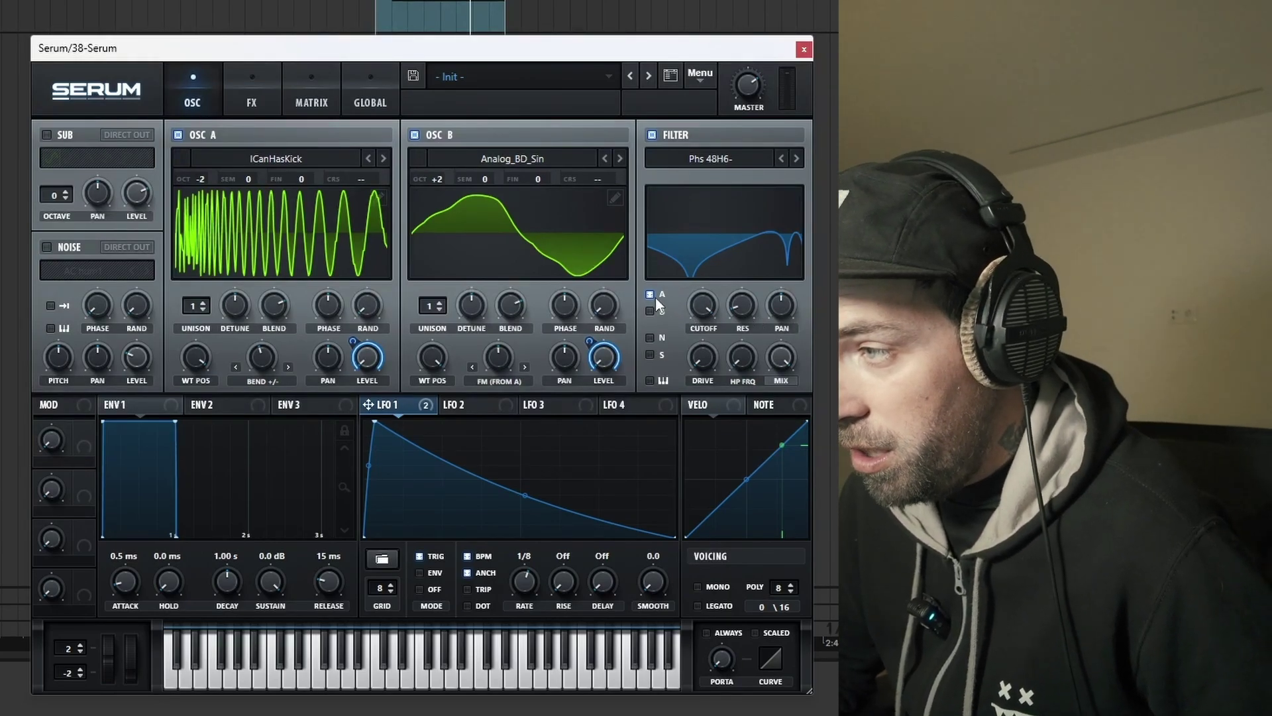
{"action": "left_click", "coordinate": [649, 312]}
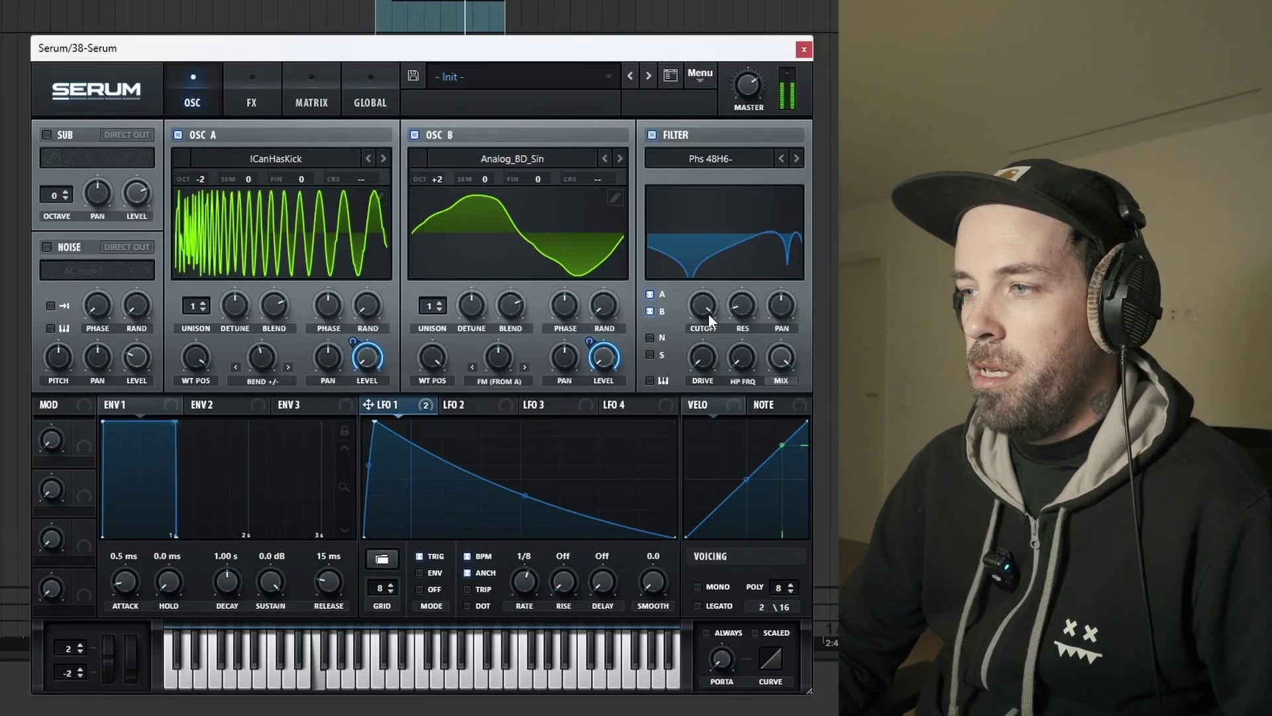
Set filter drive to 19%, variable frequency to 48%, and cutoff near 12692 Hz.
{"action": "left_click_drag", "start_coordinate": [702, 304], "coordinate": [702, 312]}
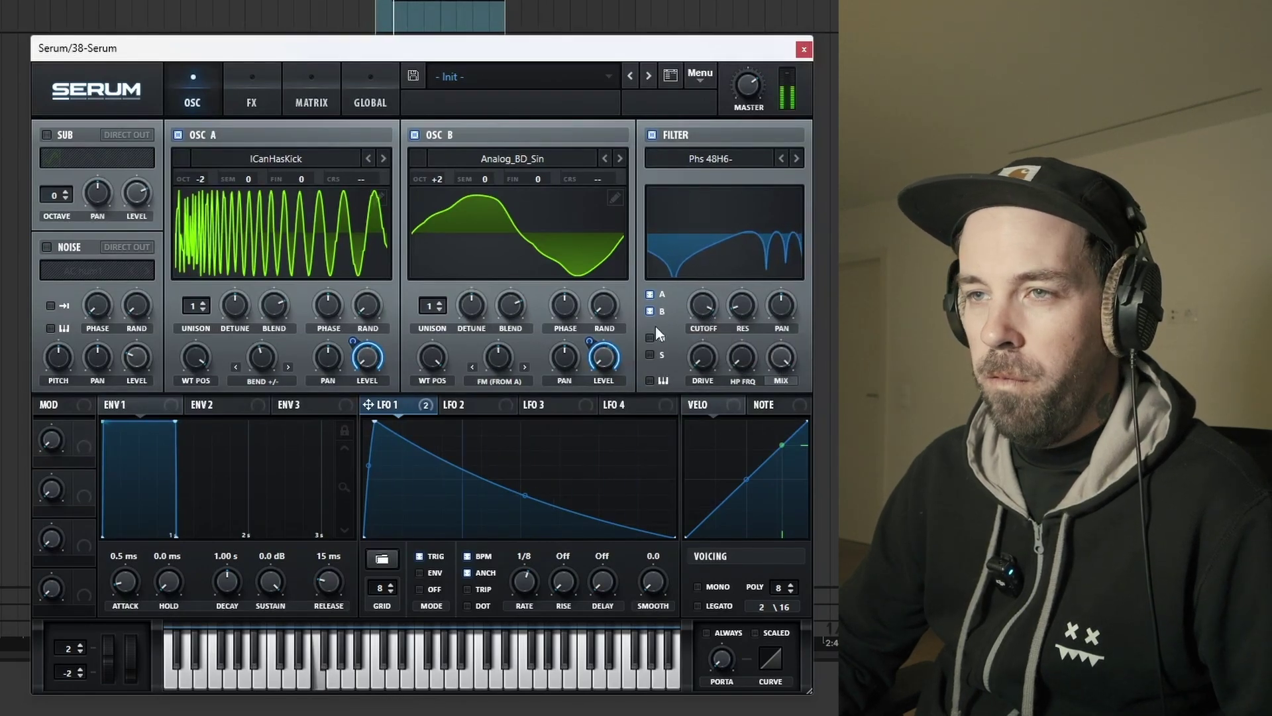
{"action": "left_click_drag", "start_coordinate": [709, 374], "coordinate": [700, 311]}
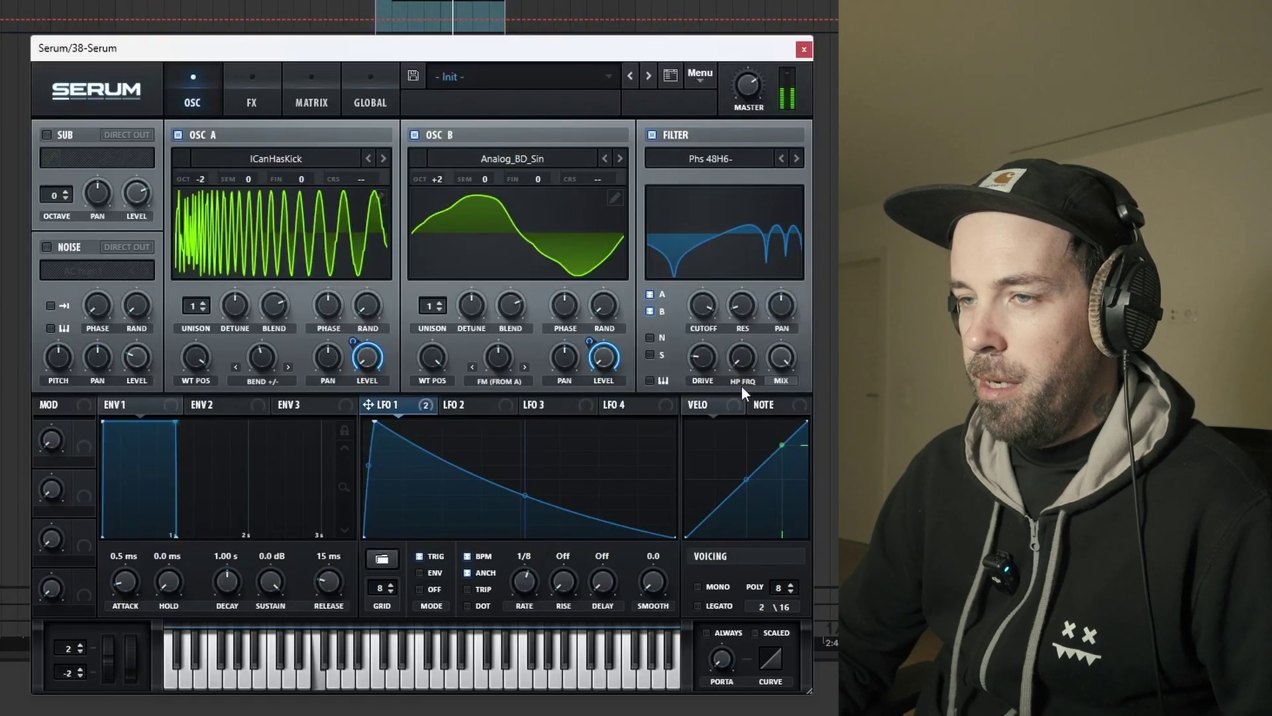
{"action": "left_click_drag", "start_coordinate": [742, 387], "coordinate": [741, 233]}
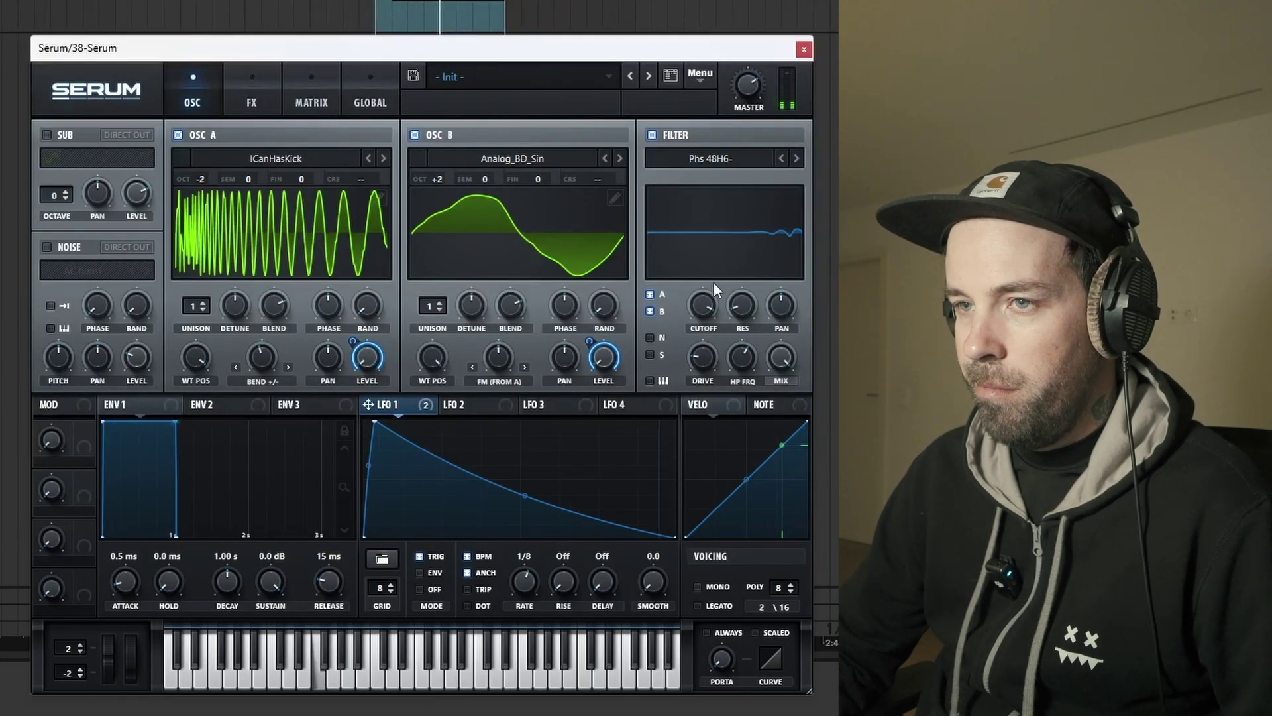
{"action": "left_click_drag", "start_coordinate": [696, 306], "coordinate": [698, 309]}
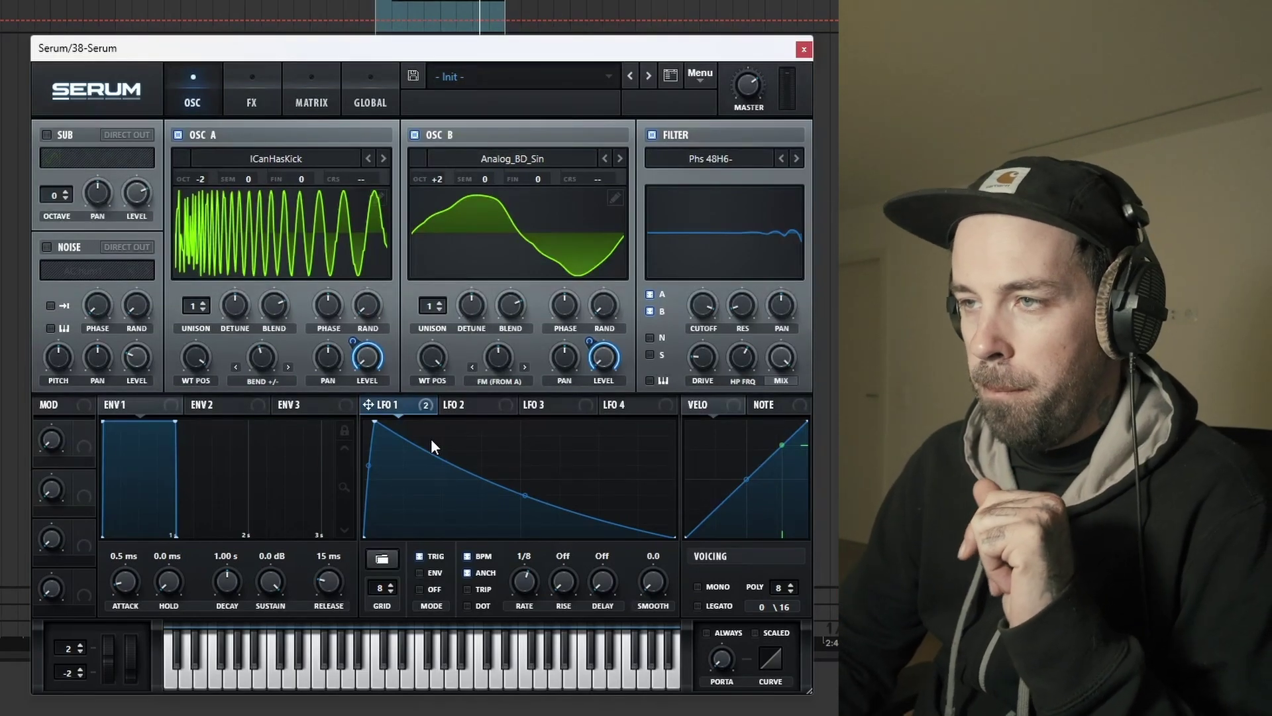
{"action": "left_click", "coordinate": [252, 99]}
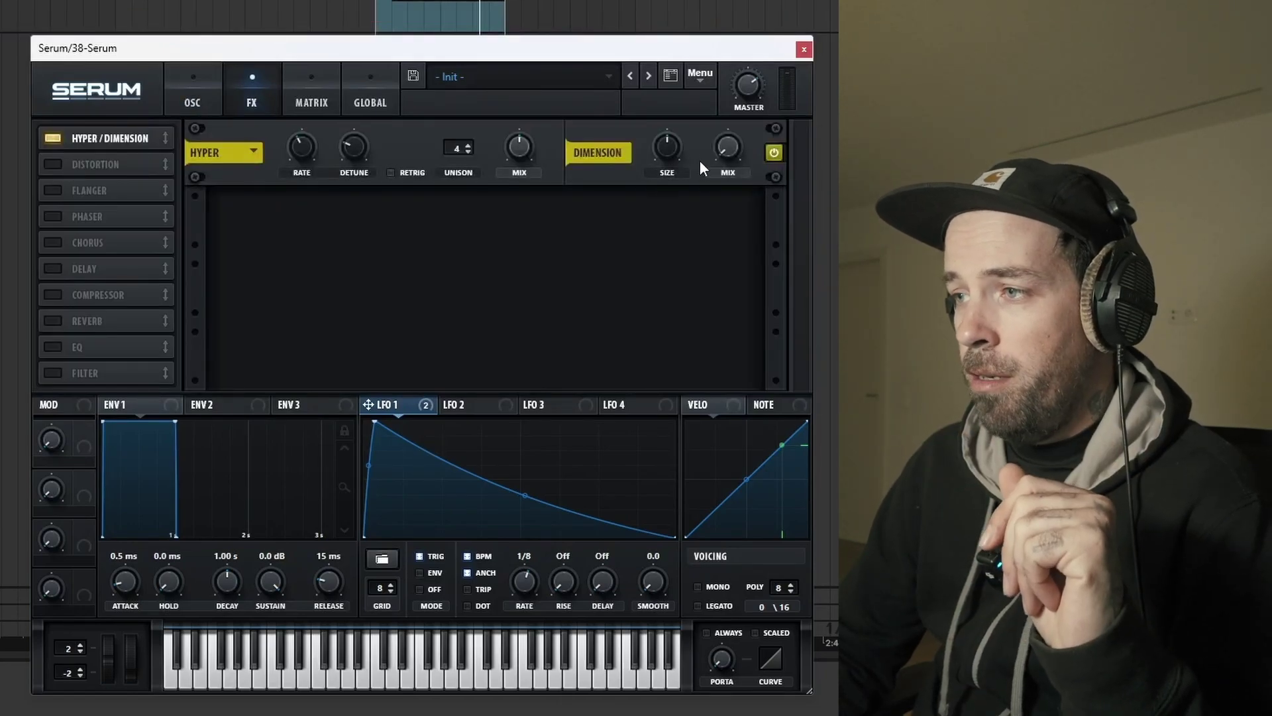
Reduce the Dimension size, then switch on distortion with drive around 53%.
{"action": "left_click_drag", "start_coordinate": [667, 151], "coordinate": [661, 233]}
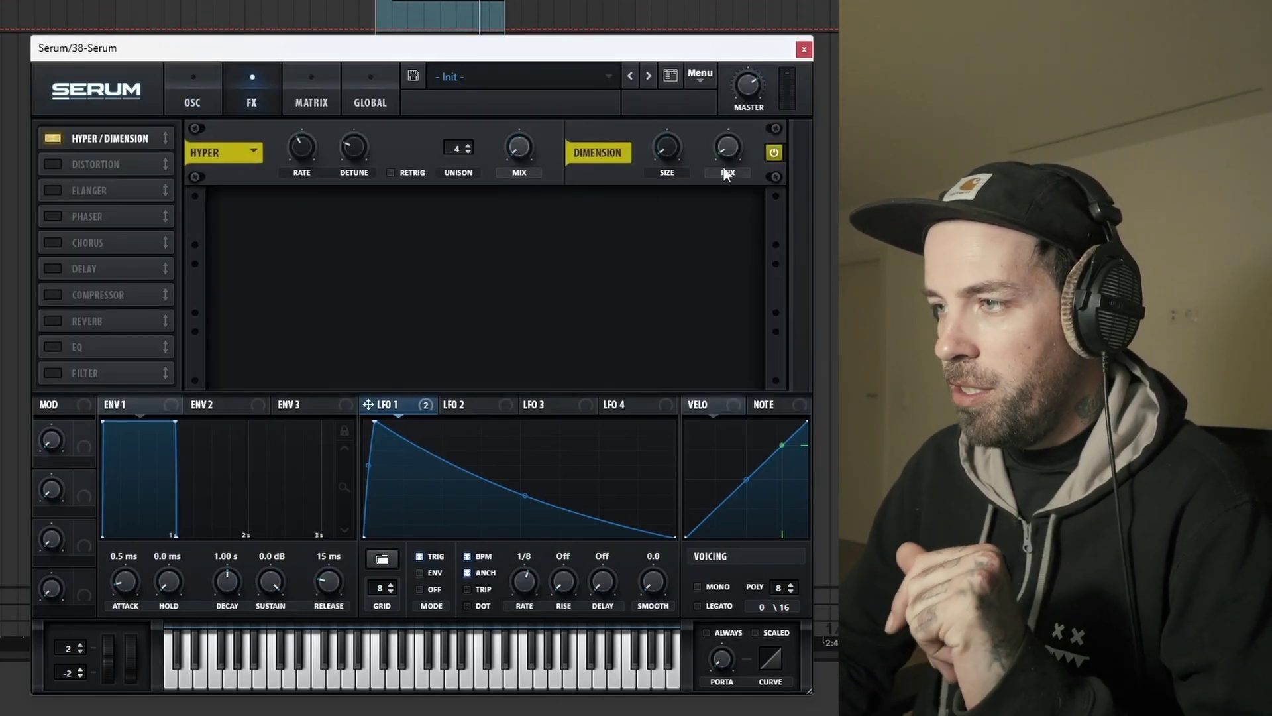
{"action": "mouse_move", "coordinate": [658, 143]}
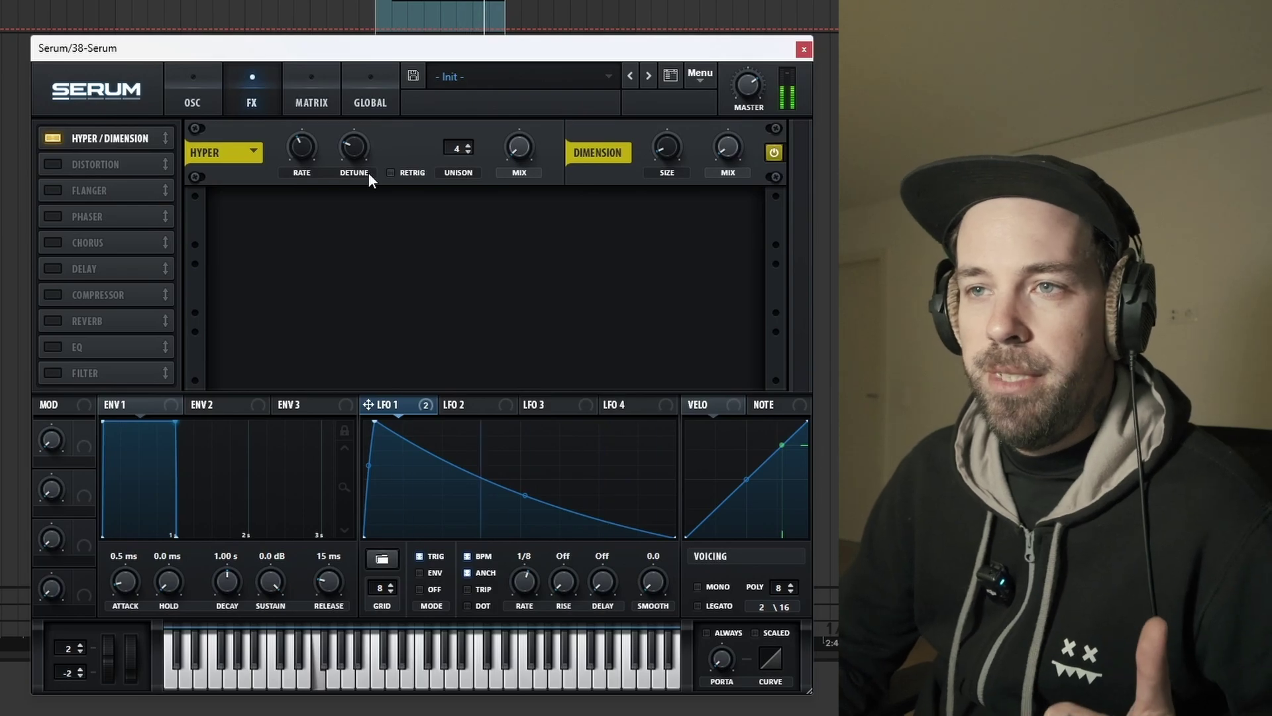
{"action": "left_click", "coordinate": [57, 164]}
{"action": "mouse_move", "coordinate": [613, 215]}
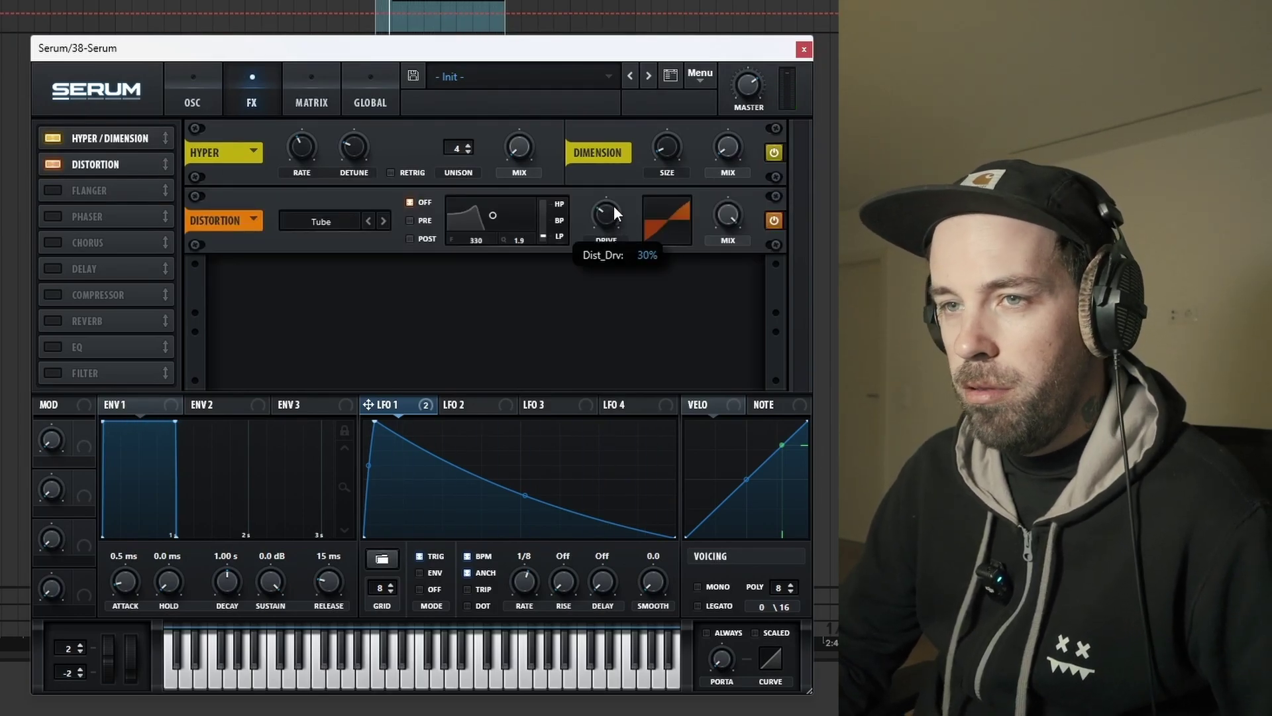
{"action": "left_click_drag", "start_coordinate": [613, 200], "coordinate": [606, 121]}
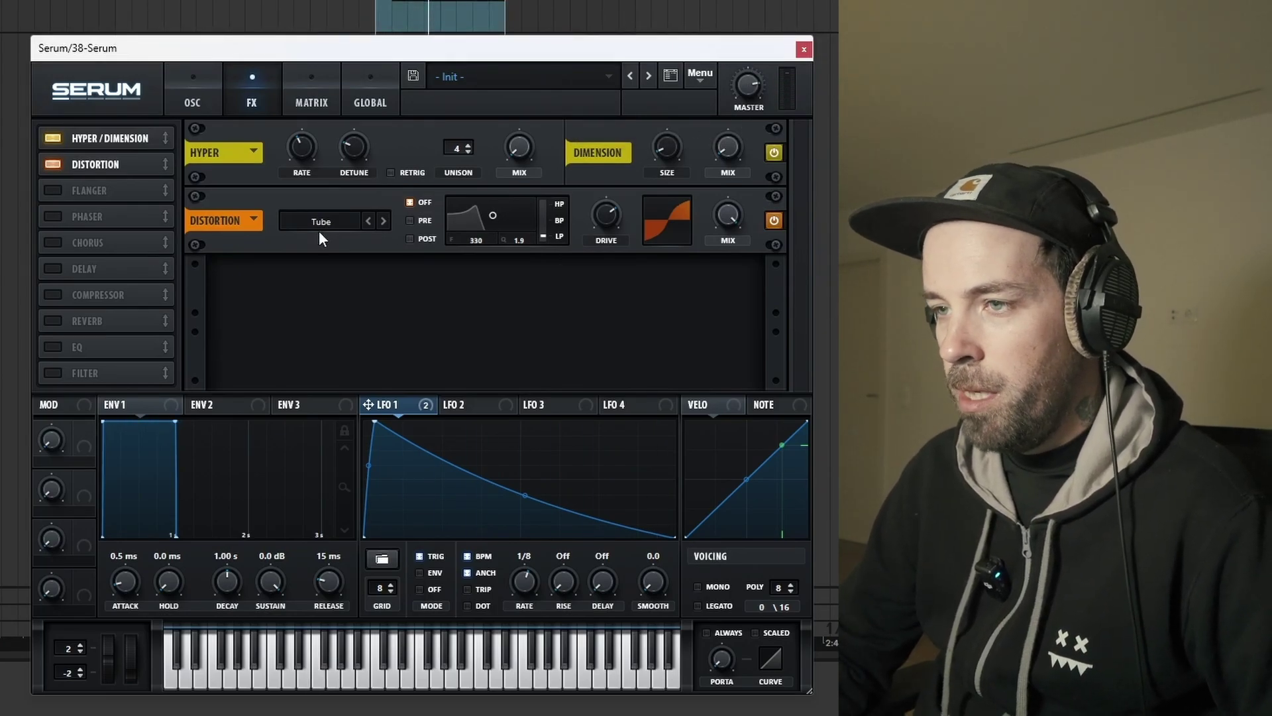
Enable chorus right after distortion, with mix about 36% and filter at 2200 Hz.
{"action": "left_click", "coordinate": [53, 243]}
{"action": "left_click_drag", "start_coordinate": [113, 241], "coordinate": [117, 184]}
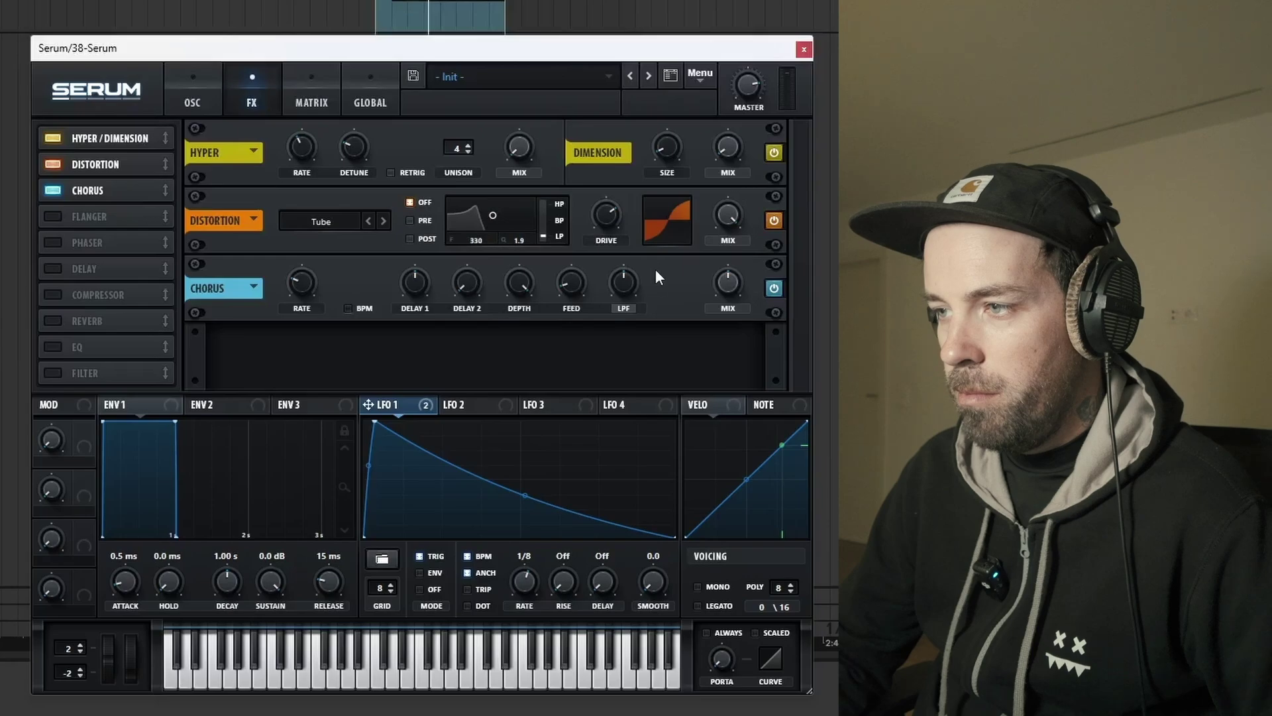
{"action": "left_click_drag", "start_coordinate": [623, 290], "coordinate": [620, 303]}
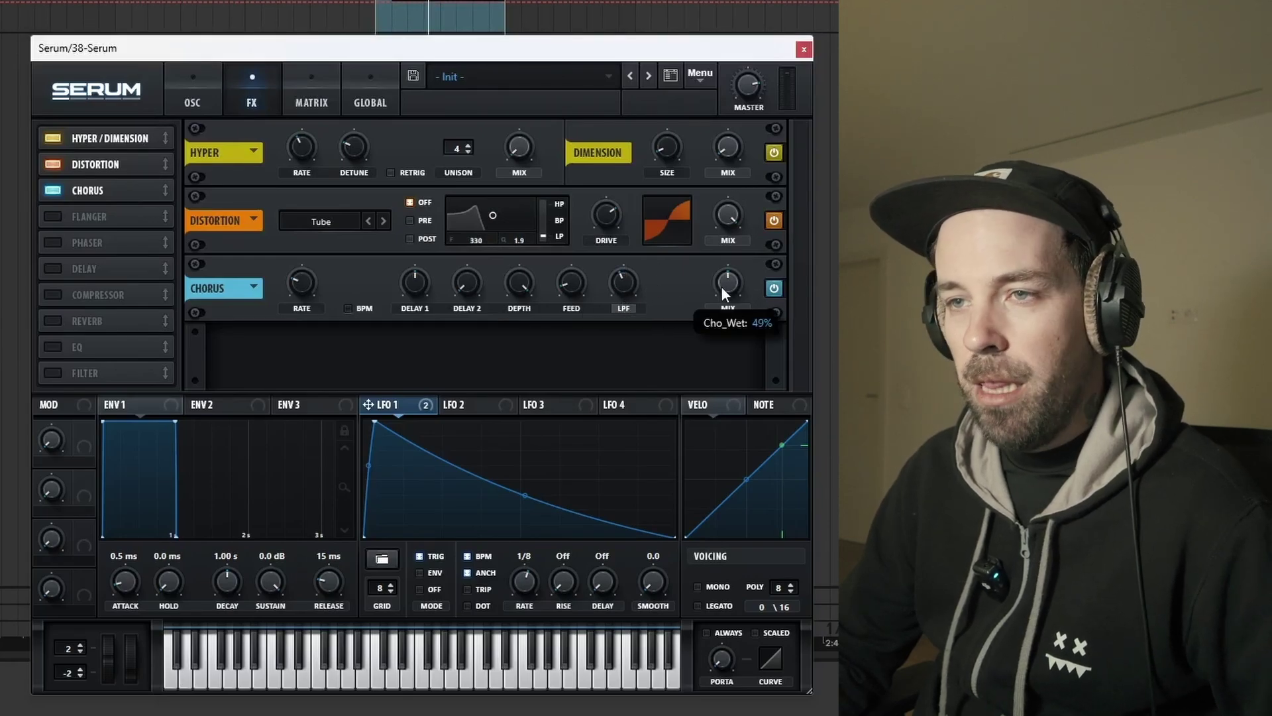
{"action": "left_click_drag", "start_coordinate": [727, 284], "coordinate": [723, 334]}
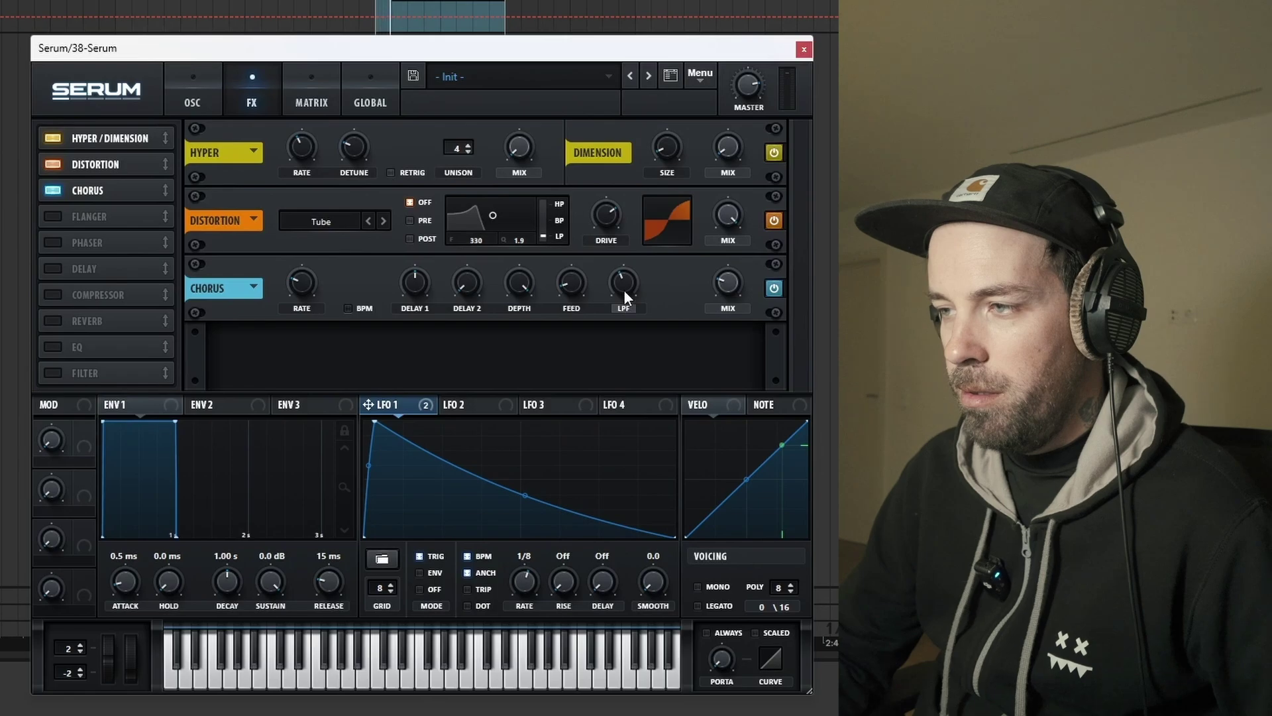
{"action": "left_click_drag", "start_coordinate": [624, 296], "coordinate": [623, 247]}
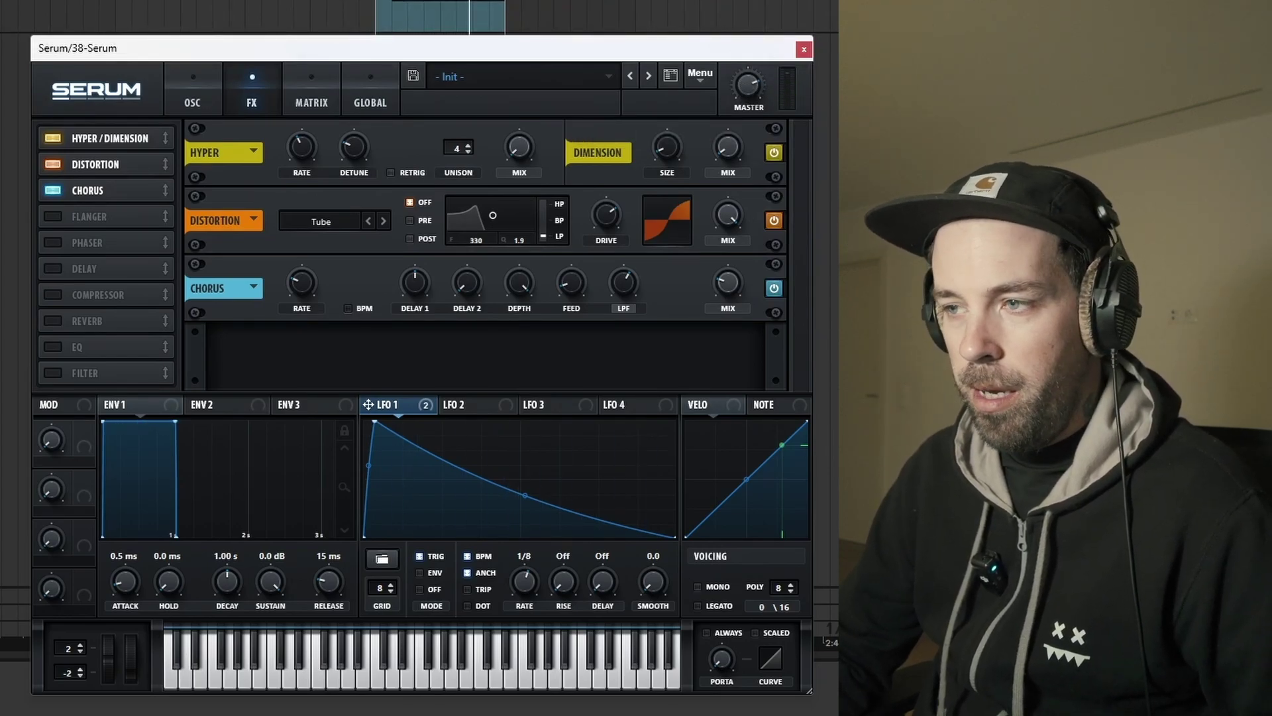
{"action": "left_click", "coordinate": [57, 350]}
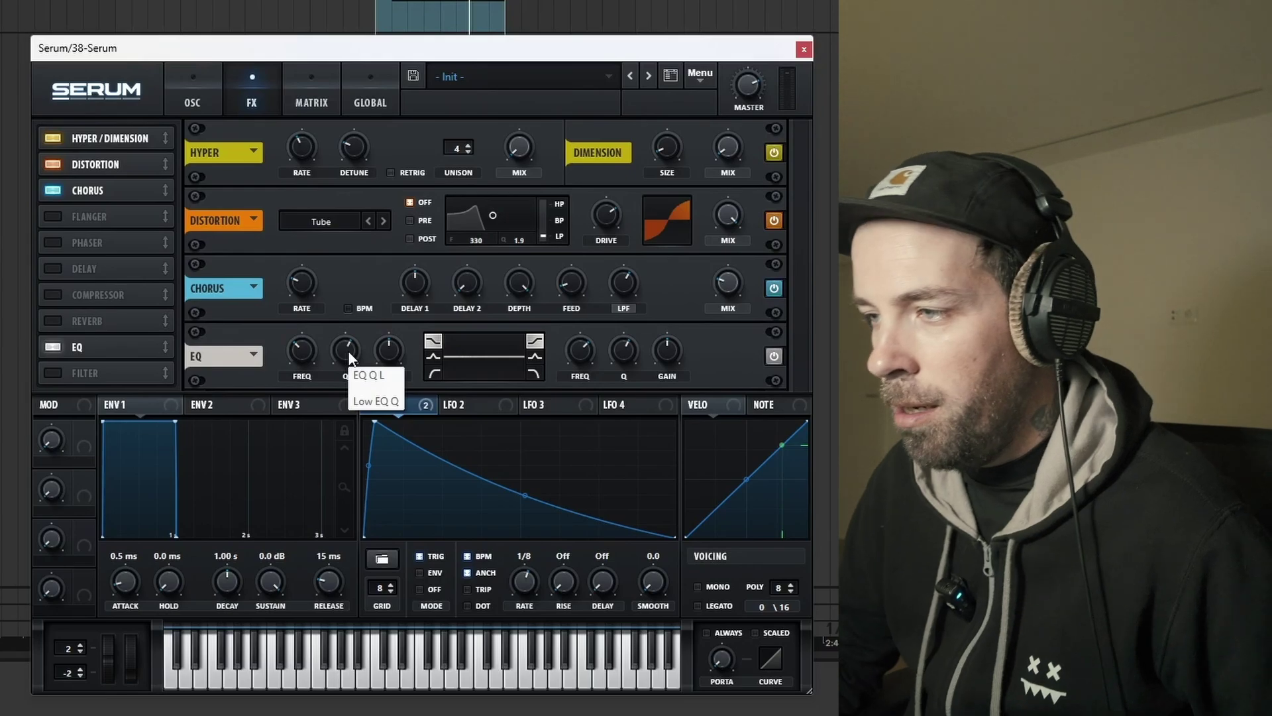
Switch the EQ's high band to a peak, boost its gain, and narrow its Q to about 66%.
{"action": "left_click", "coordinate": [535, 357]}
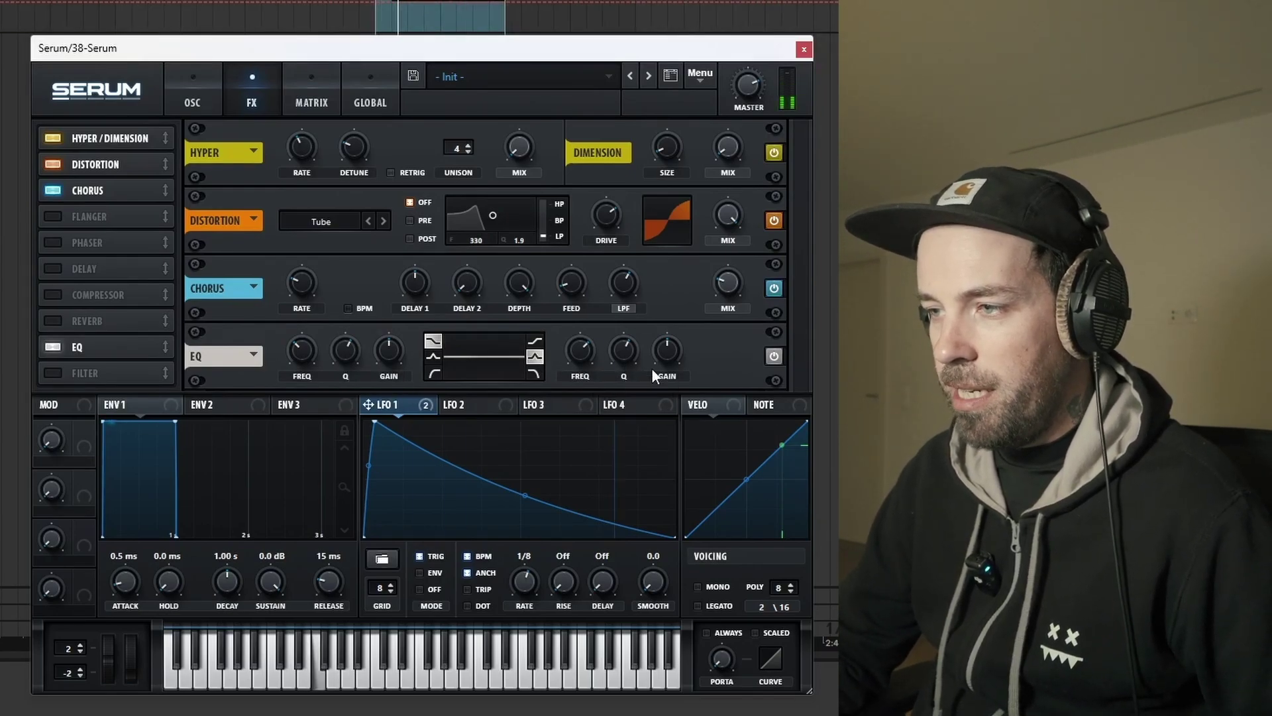
{"action": "left_click_drag", "start_coordinate": [666, 343], "coordinate": [591, 380]}
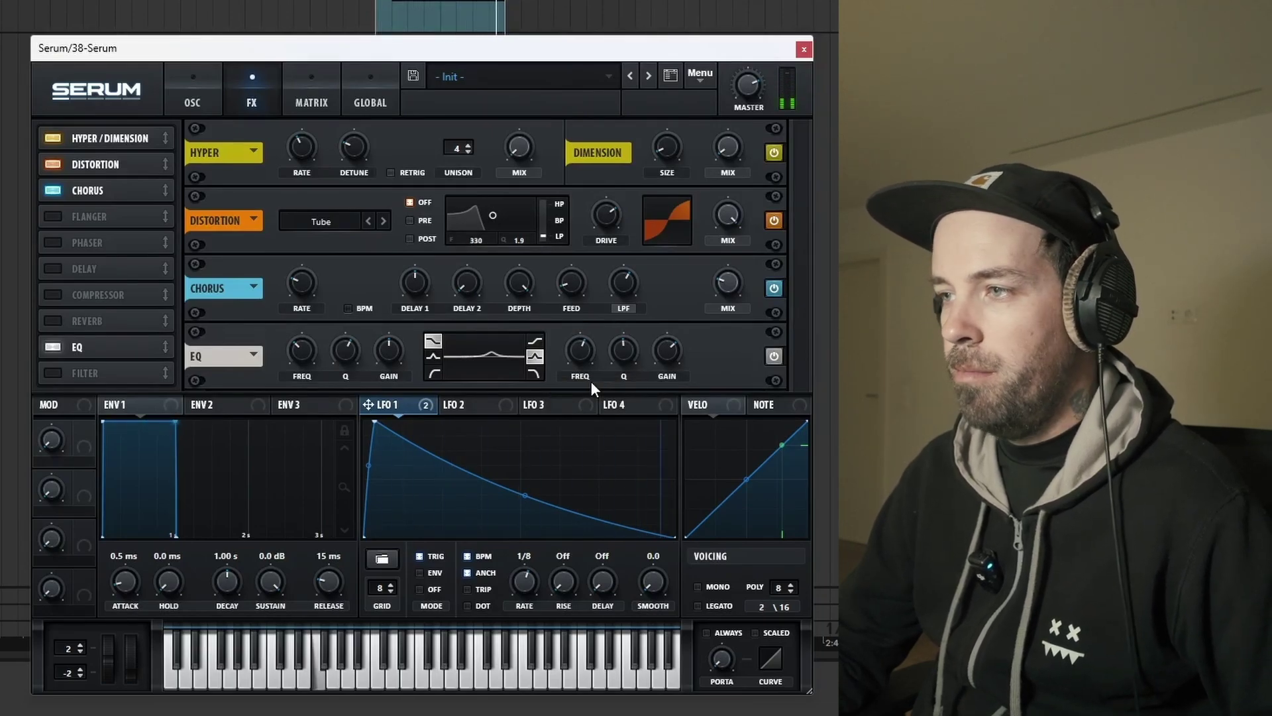
{"action": "left_click_drag", "start_coordinate": [618, 354], "coordinate": [620, 323]}
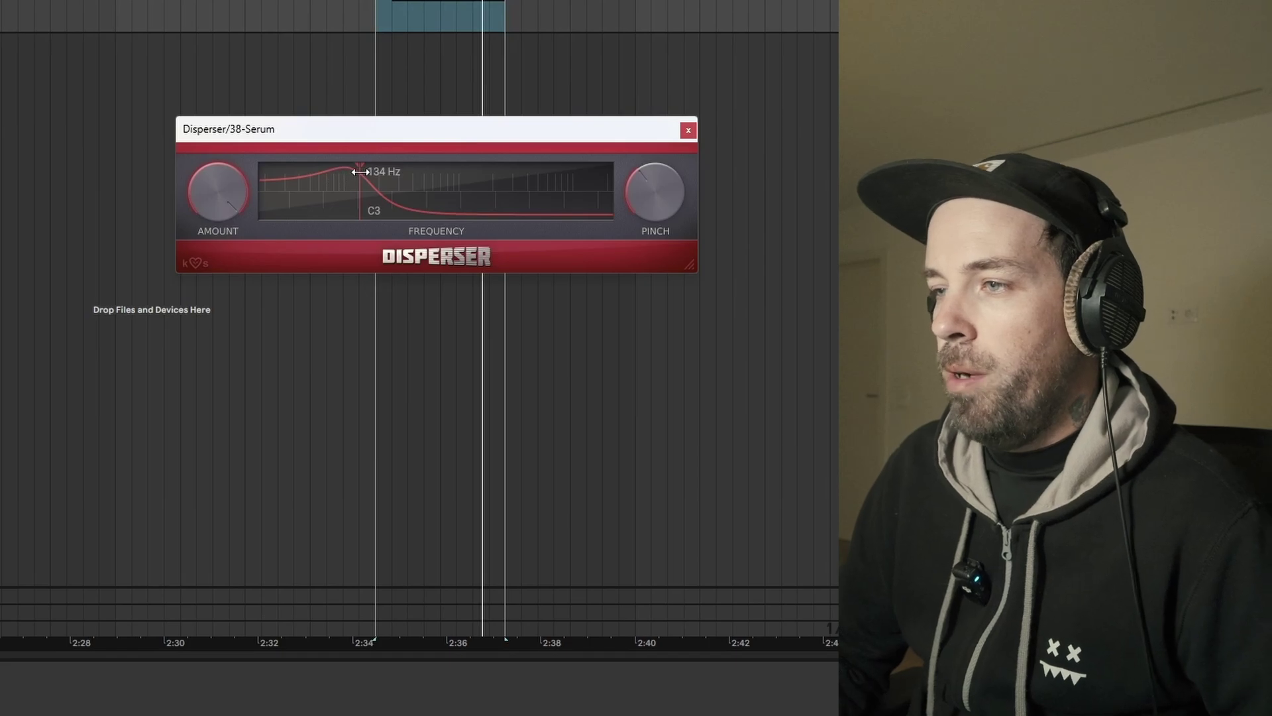
Move Disperser's frequency to 697 Hz and raise Pinch for a sharper peak.
{"action": "left_click_drag", "start_coordinate": [360, 172], "coordinate": [440, 170]}
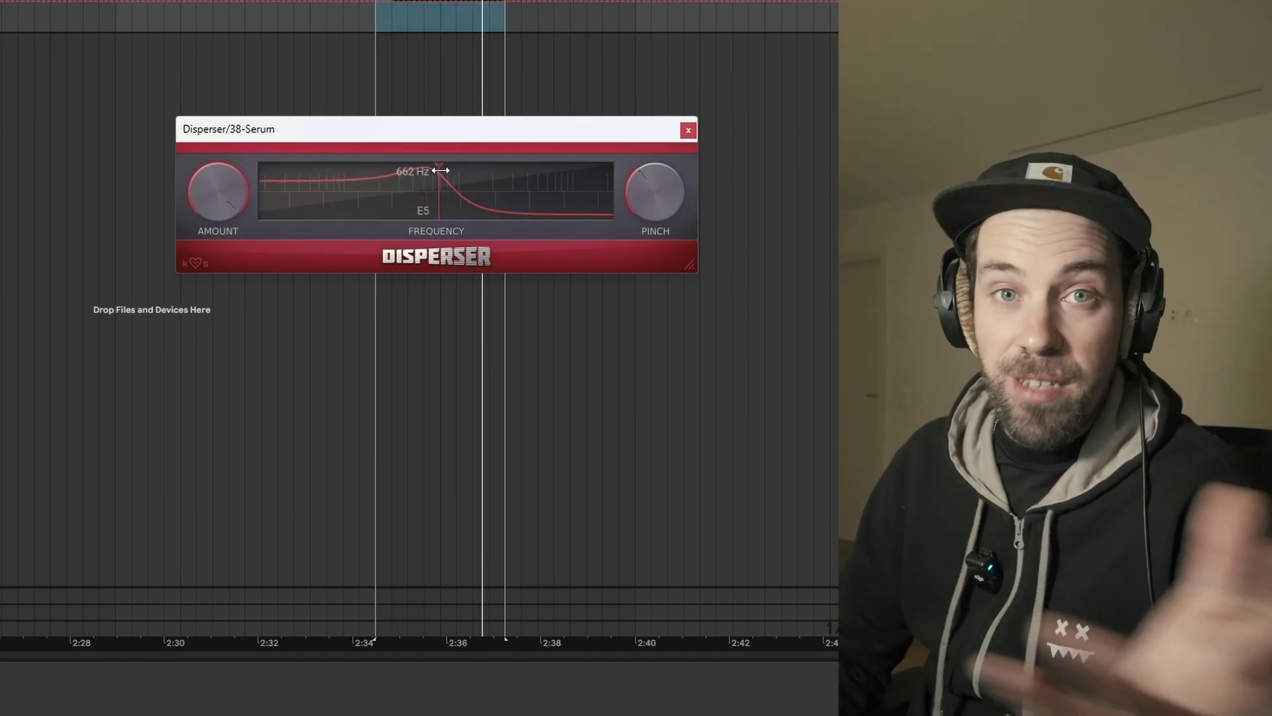
{"action": "left_click_drag", "start_coordinate": [441, 170], "coordinate": [443, 171]}
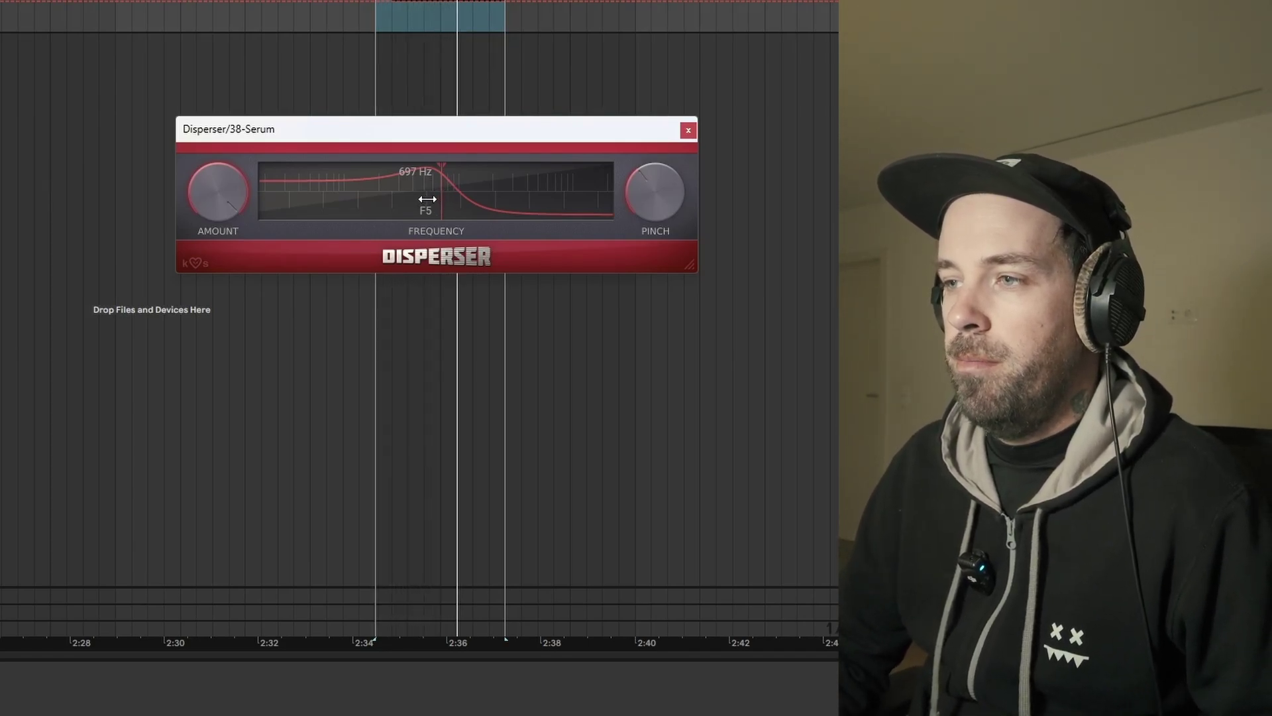
{"action": "mouse_move", "coordinate": [648, 226]}
{"action": "left_mouse_down"}
{"action": "mouse_move", "coordinate": [648, 166]}
{"action": "mouse_move", "coordinate": [647, 219]}
{"action": "left_mouse_up"}
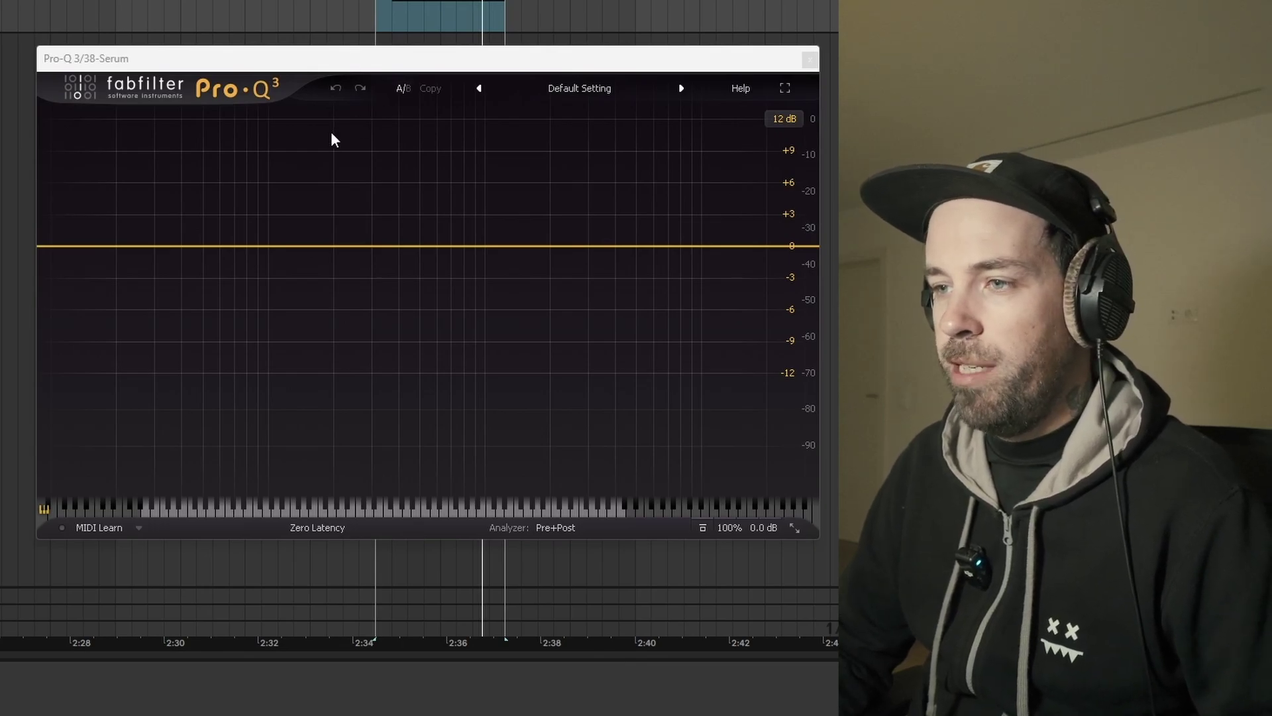
{"action": "key", "text": "space"}
Add a Pro-Q 3 low cut near 227 Hz with a 30 dB/oct slope.
{"action": "left_click", "coordinate": [60, 246]}
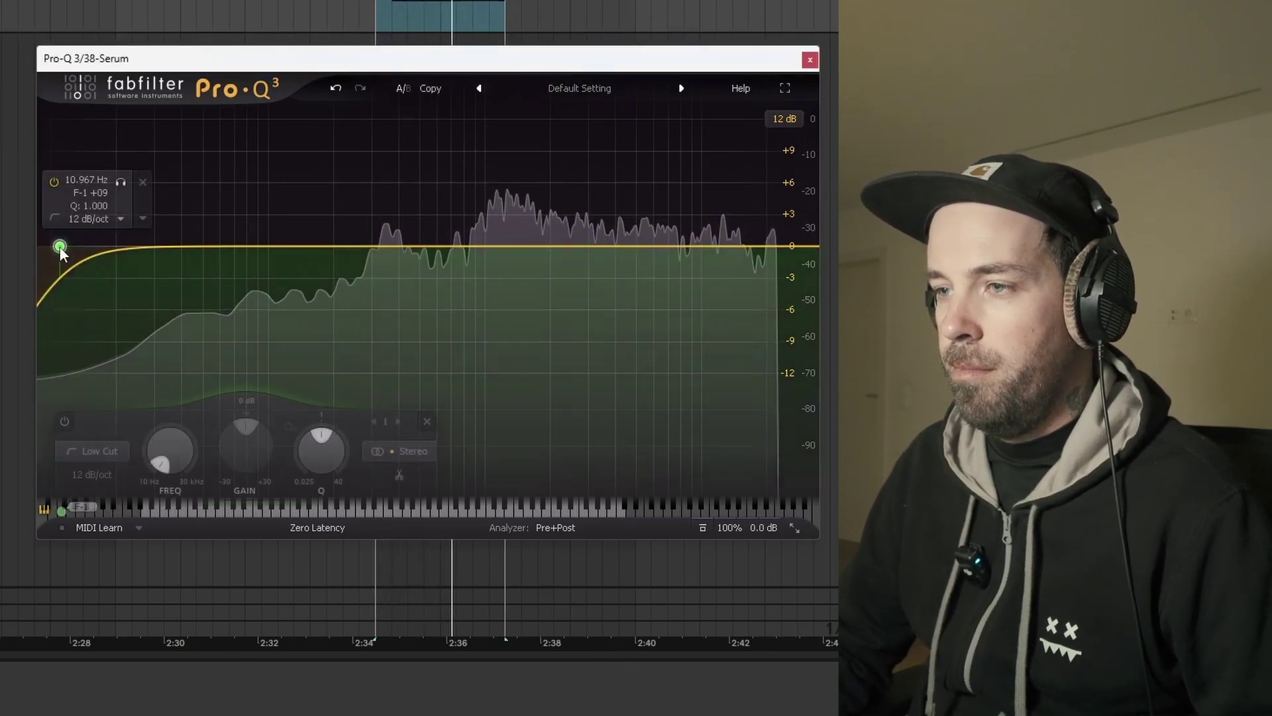
{"action": "left_click_drag", "start_coordinate": [59, 246], "coordinate": [348, 233]}
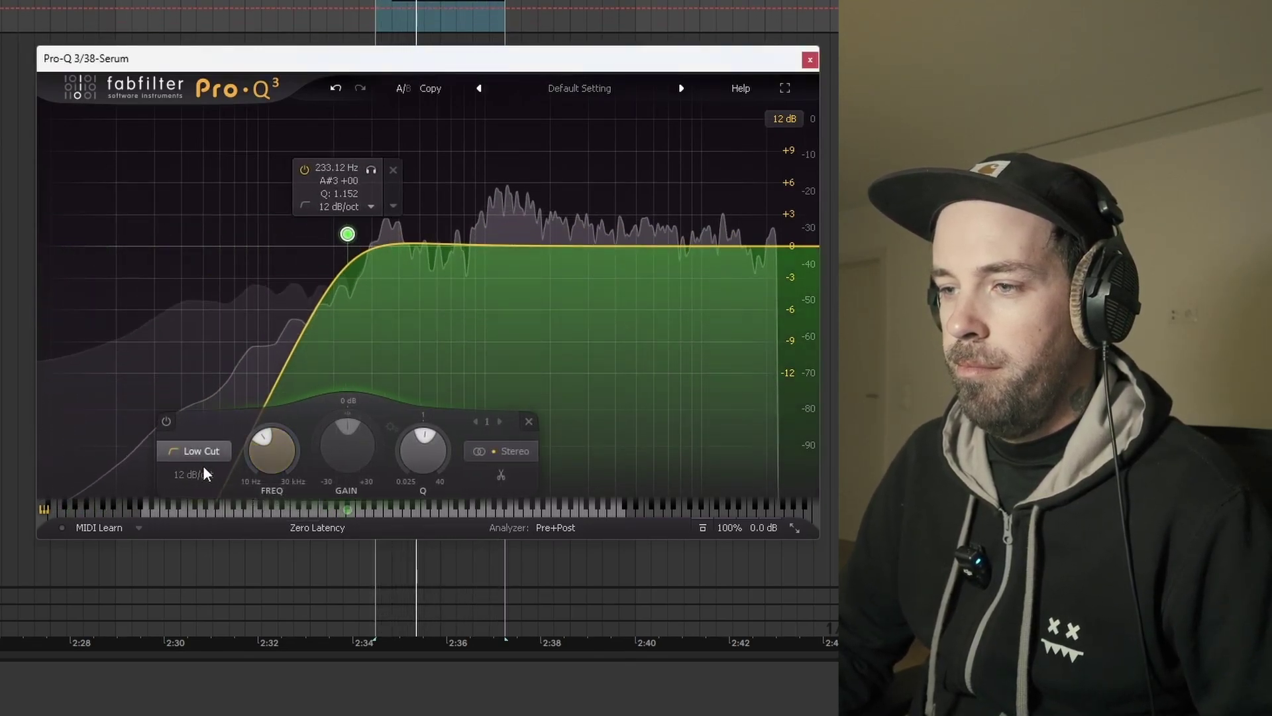
{"action": "scroll", "coordinate": [204, 471], "scroll_direction": "up", "scroll_amount": 3}
{"action": "left_click_drag", "start_coordinate": [347, 235], "coordinate": [346, 244]}
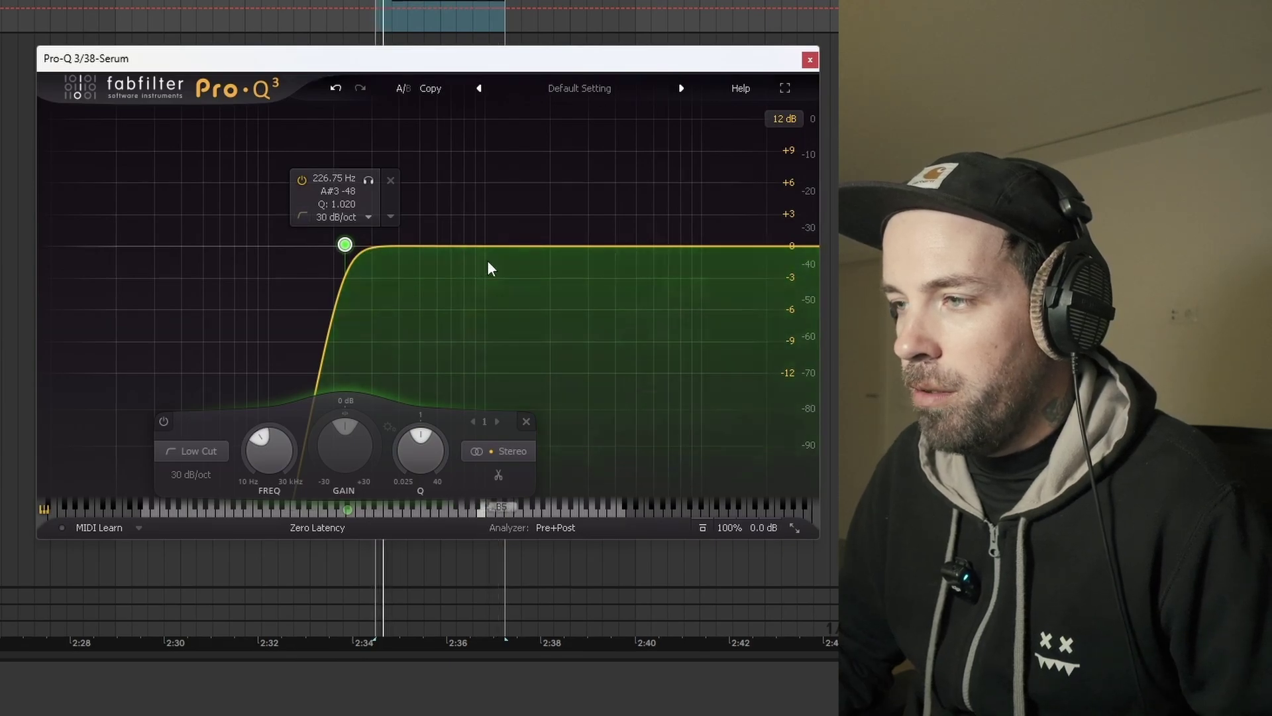
{"action": "key", "text": "space"}
Add a dynamic bell dip at 1310.9 Hz with a Q of 1.447.
{"action": "left_click_drag", "start_coordinate": [511, 247], "coordinate": [510, 264]}
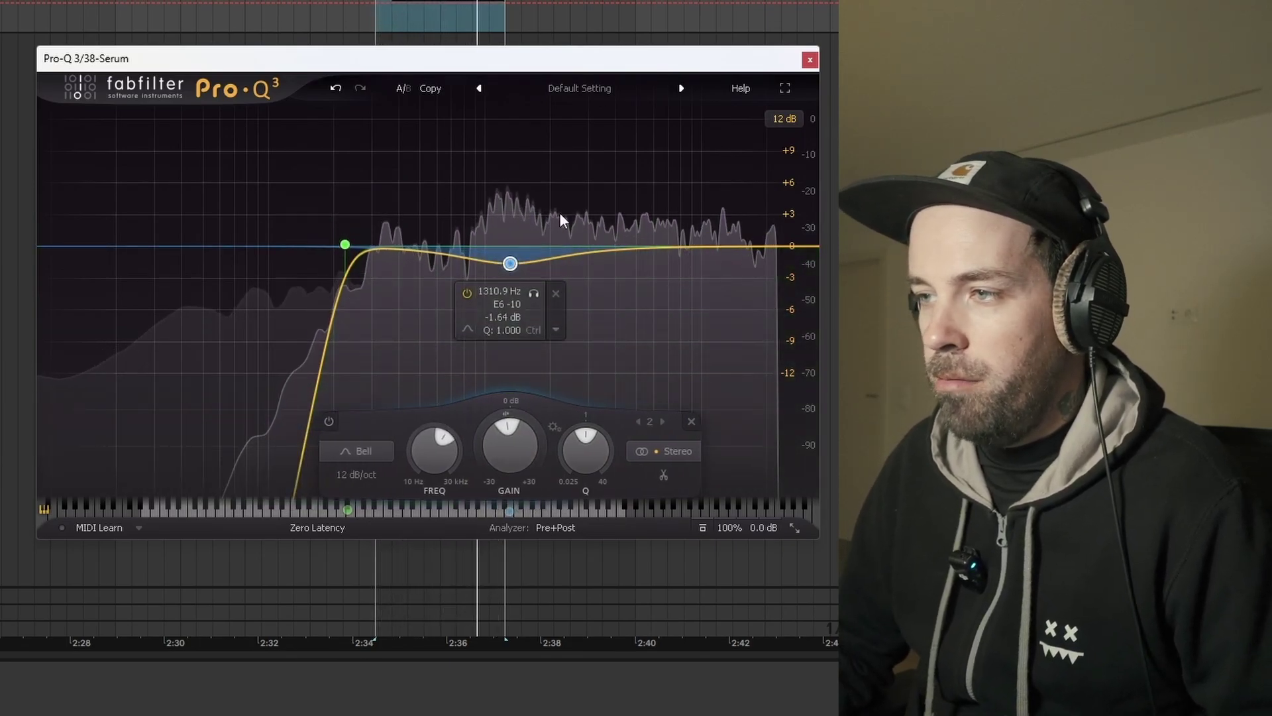
{"action": "left_click", "coordinate": [556, 329]}
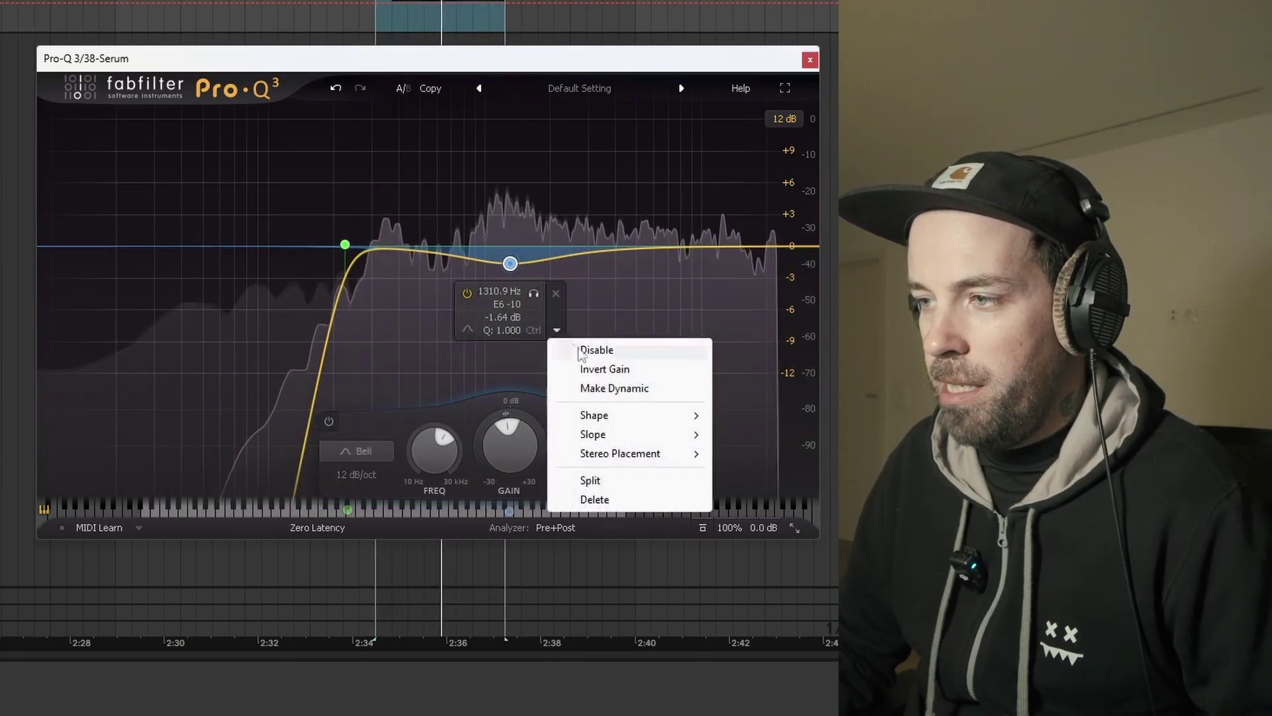
{"action": "left_click", "coordinate": [587, 385]}
{"action": "left_click_drag", "start_coordinate": [509, 279], "coordinate": [511, 299]}
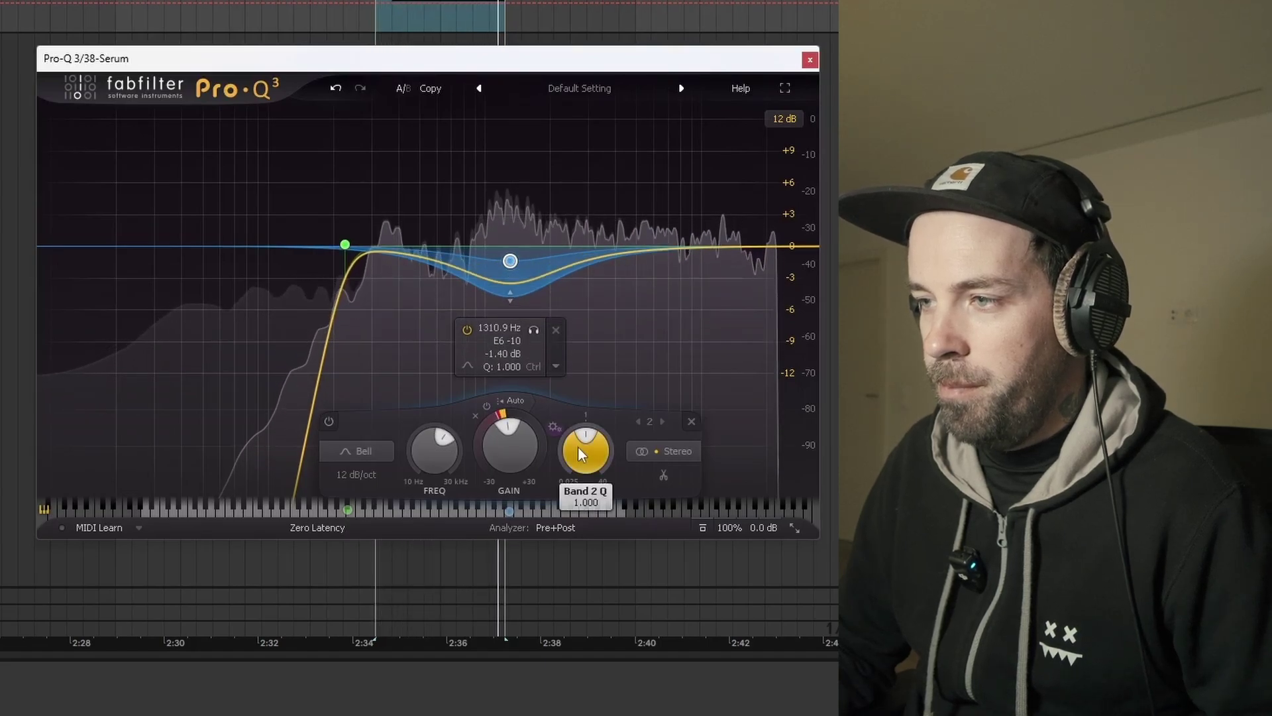
{"action": "left_click_drag", "start_coordinate": [583, 445], "coordinate": [585, 432]}
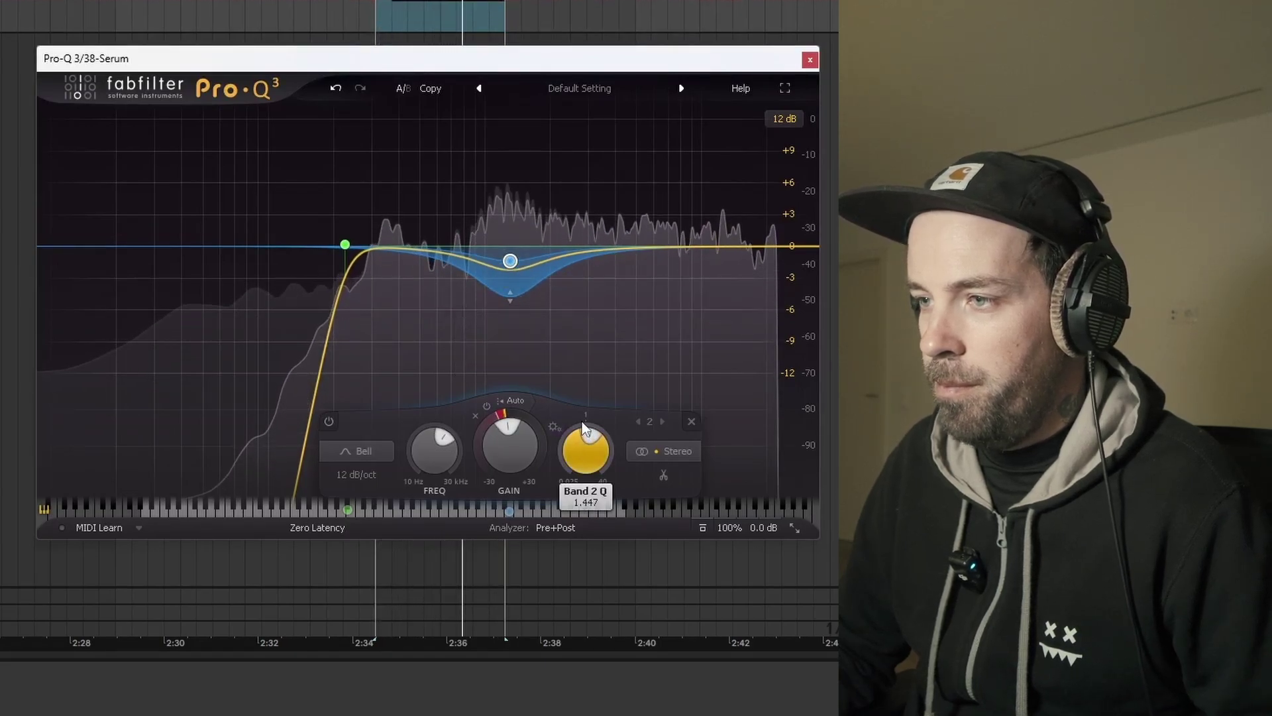
{"action": "mouse_move", "coordinate": [422, 213]}
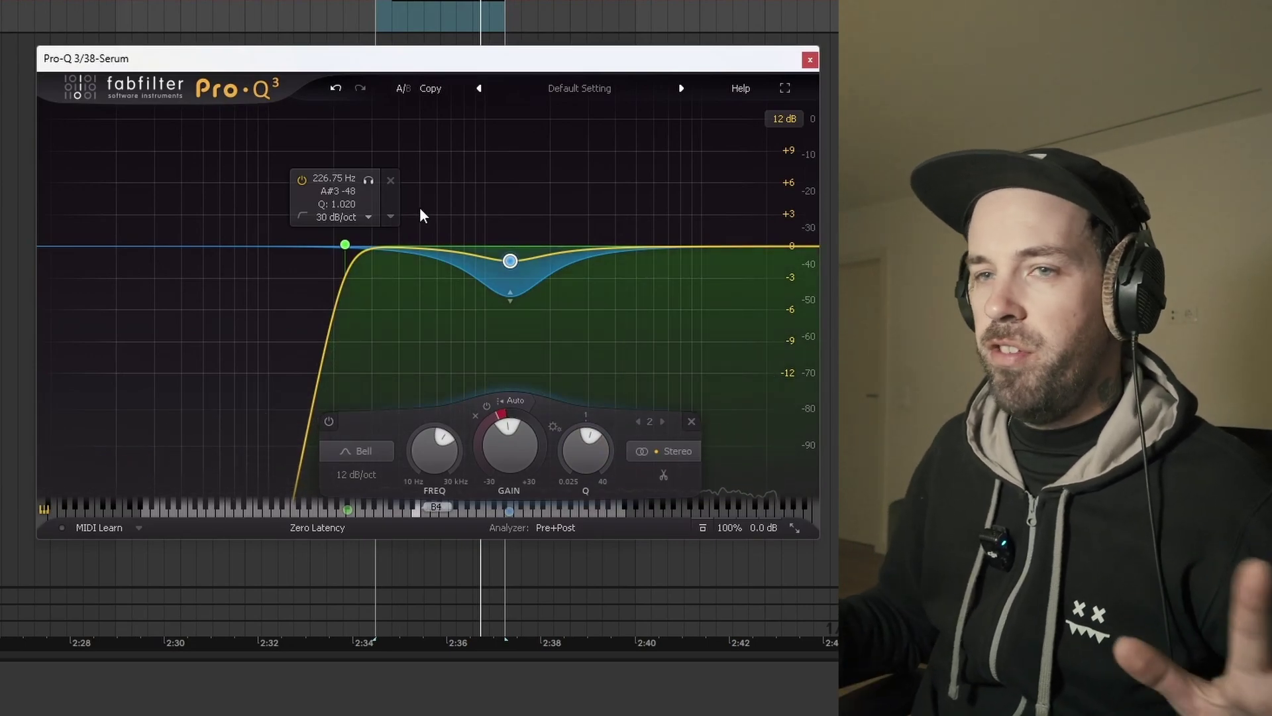